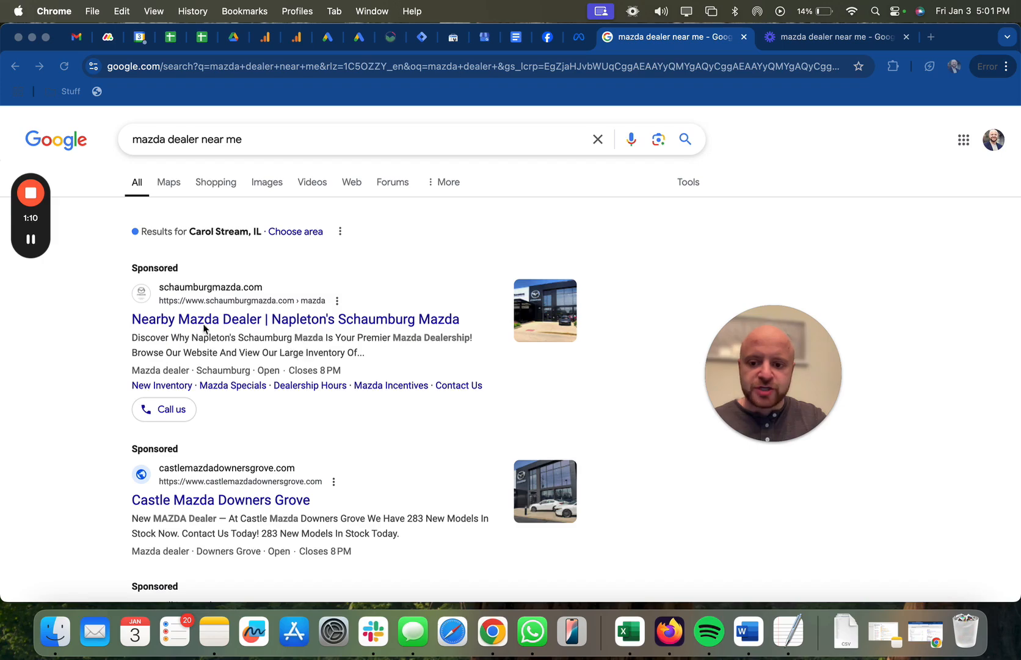
Examine the sponsored dealer ads and Mazda location listings in the Google results for "mazda dealer near me".
scroll(28, 370, "down", 5)
scroll(28, 370, "down", 10)
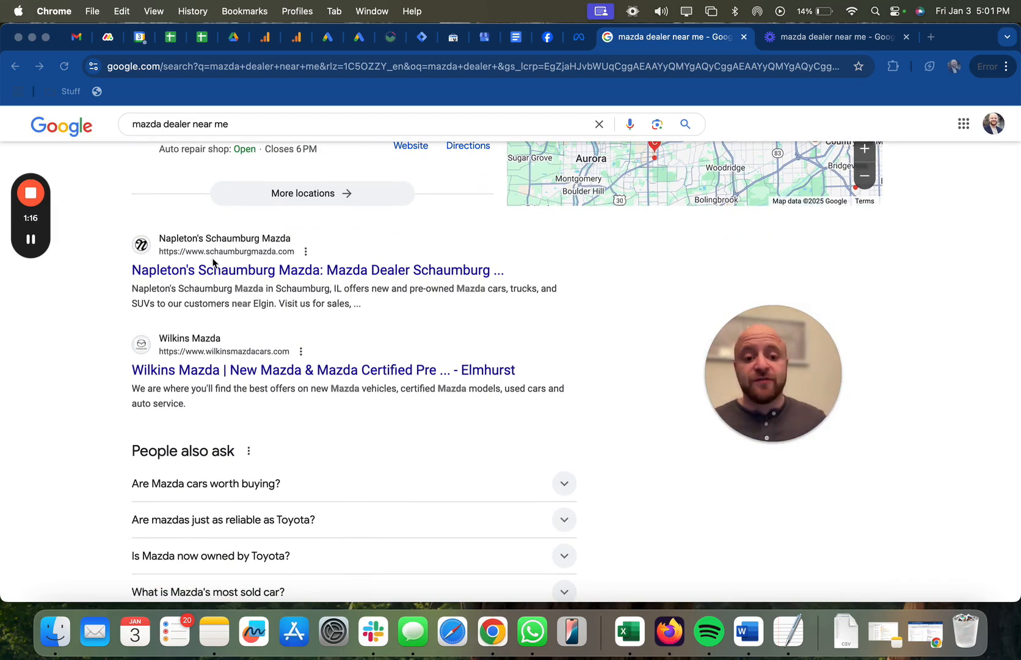
scroll(213, 262, "up", 15)
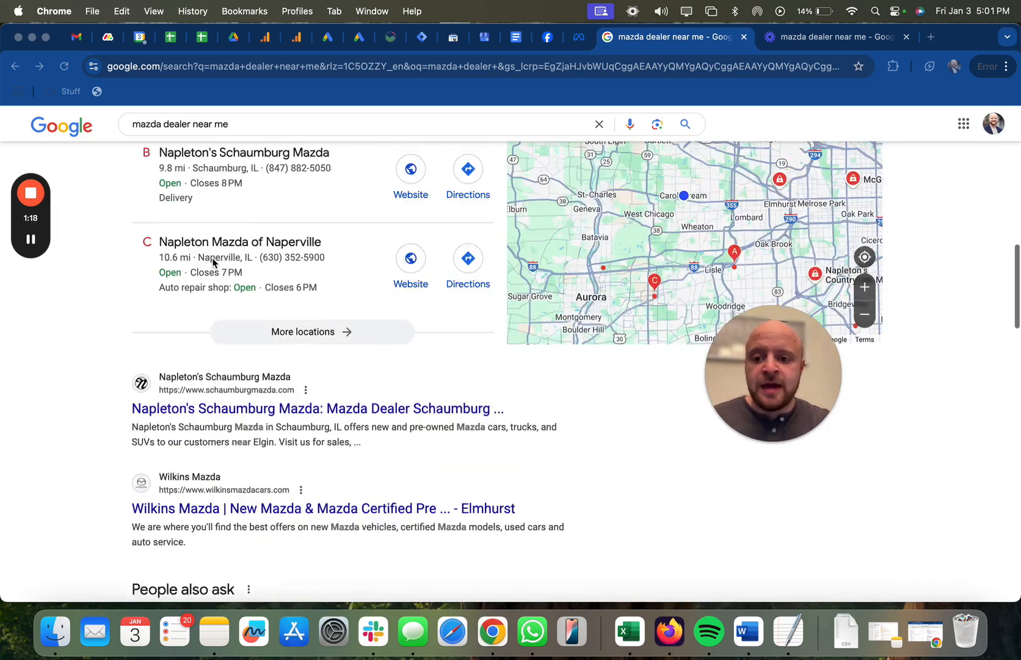
scroll(212, 263, "up", 2)
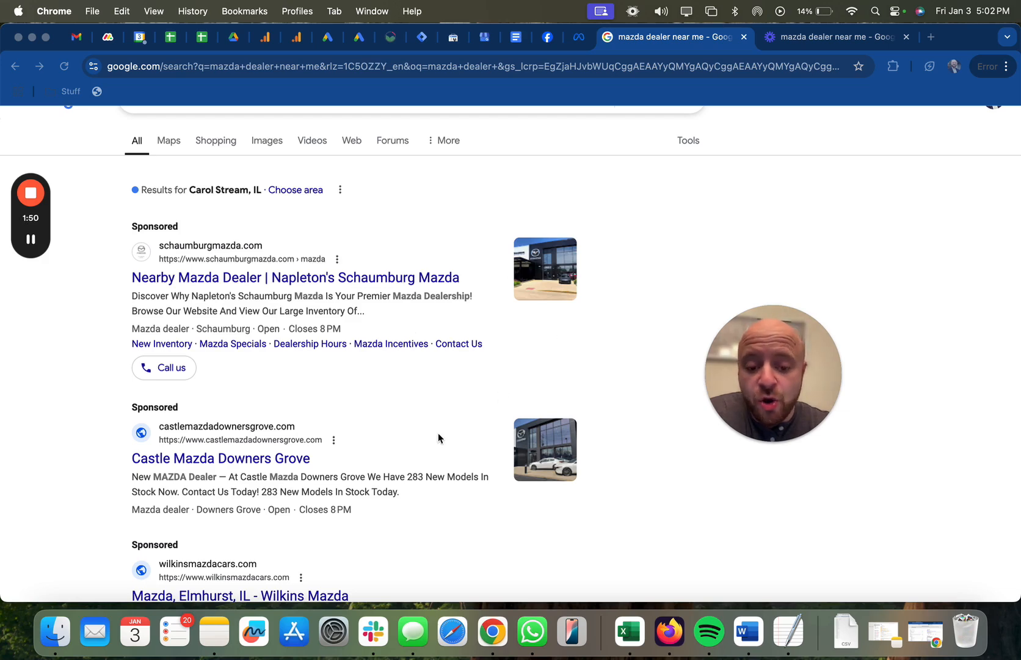
scroll(438, 434, "down", 2)
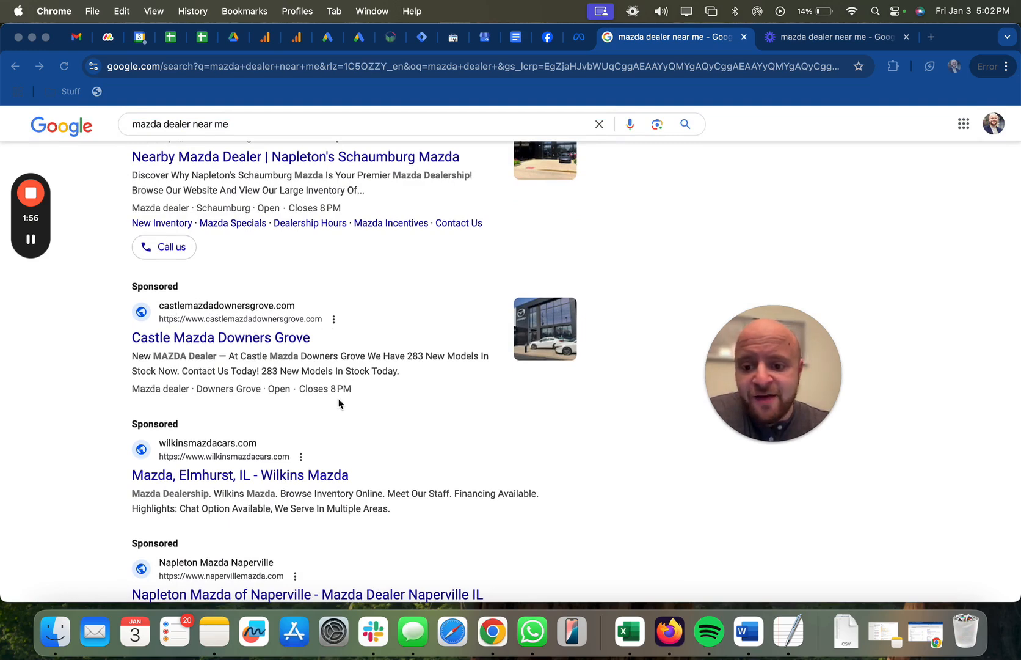
scroll(206, 347, "up", 1)
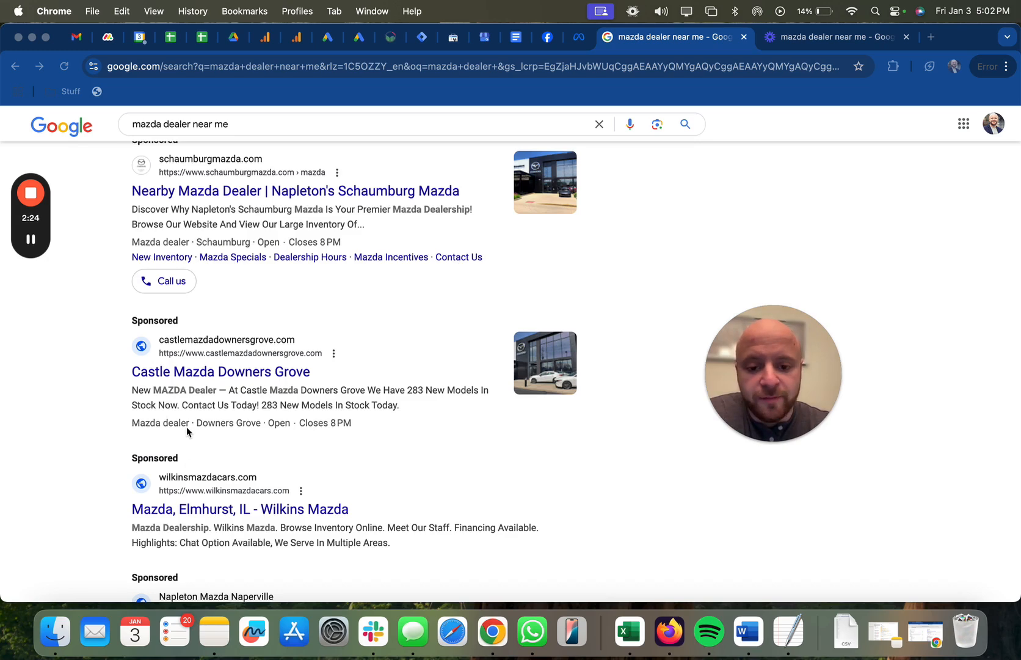
scroll(186, 427, "down", 5)
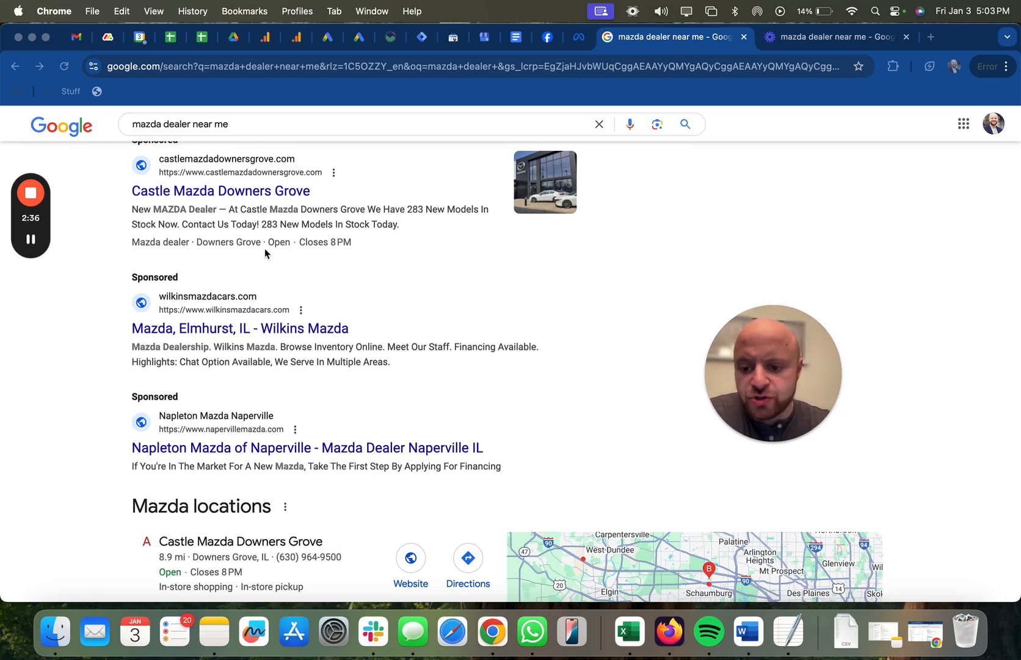
scroll(266, 251, "down", 2)
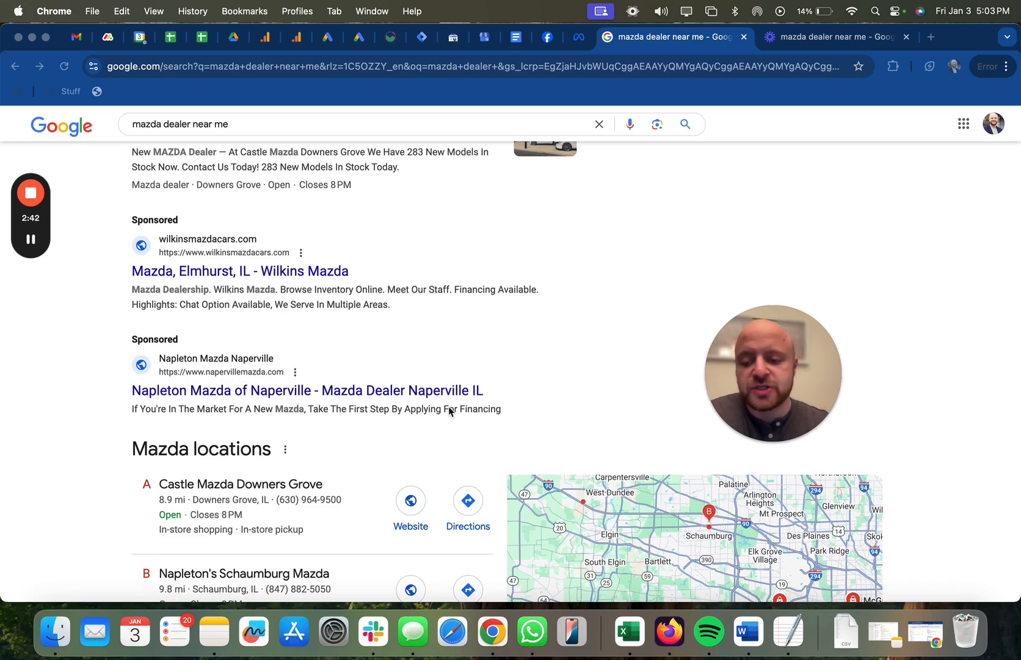
scroll(449, 410, "up", 5)
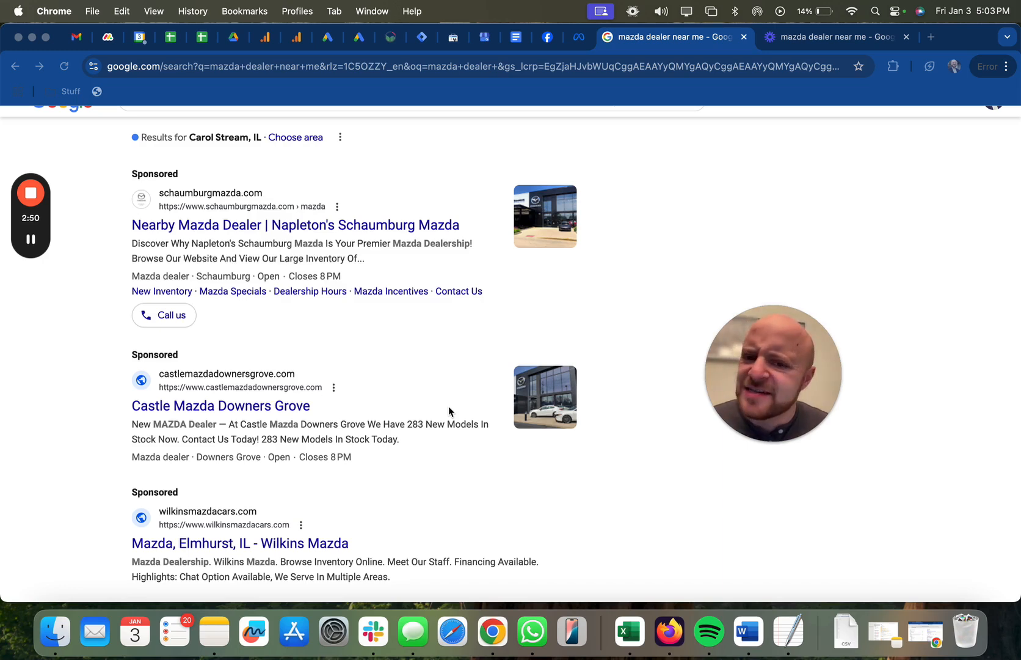
scroll(448, 405, "down", 2)
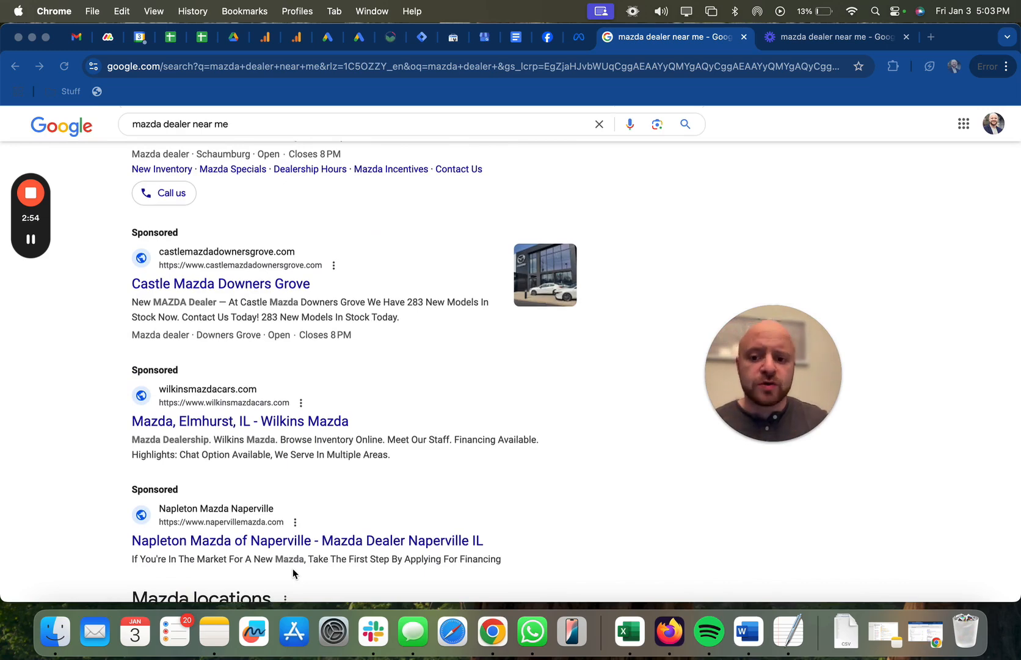
scroll(293, 571, "up", 2)
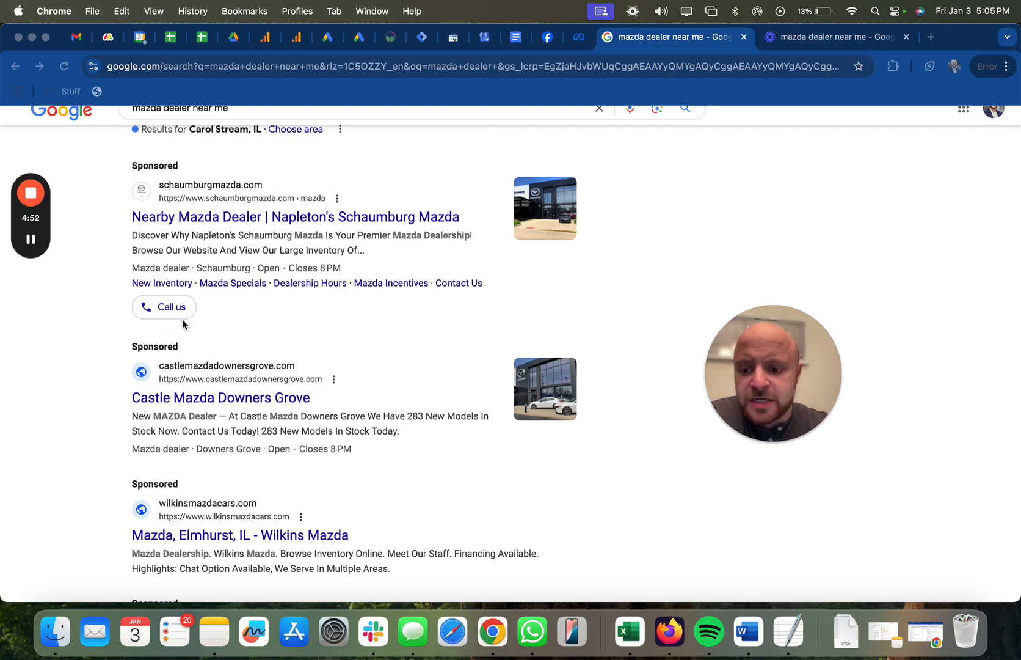
scroll(197, 349, "down", 1)
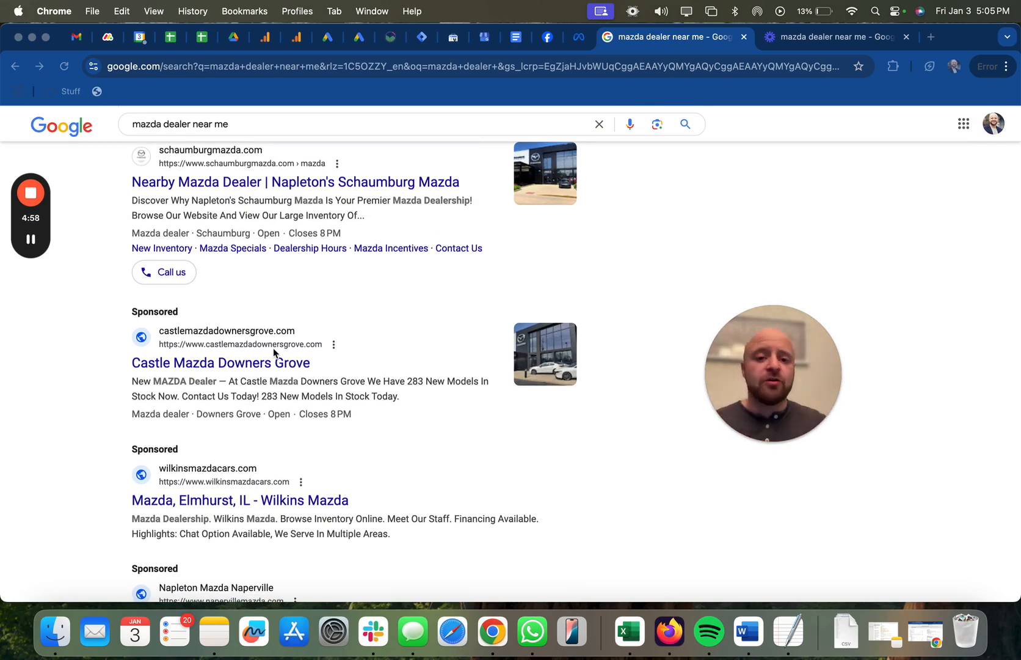
scroll(273, 349, "up", 2)
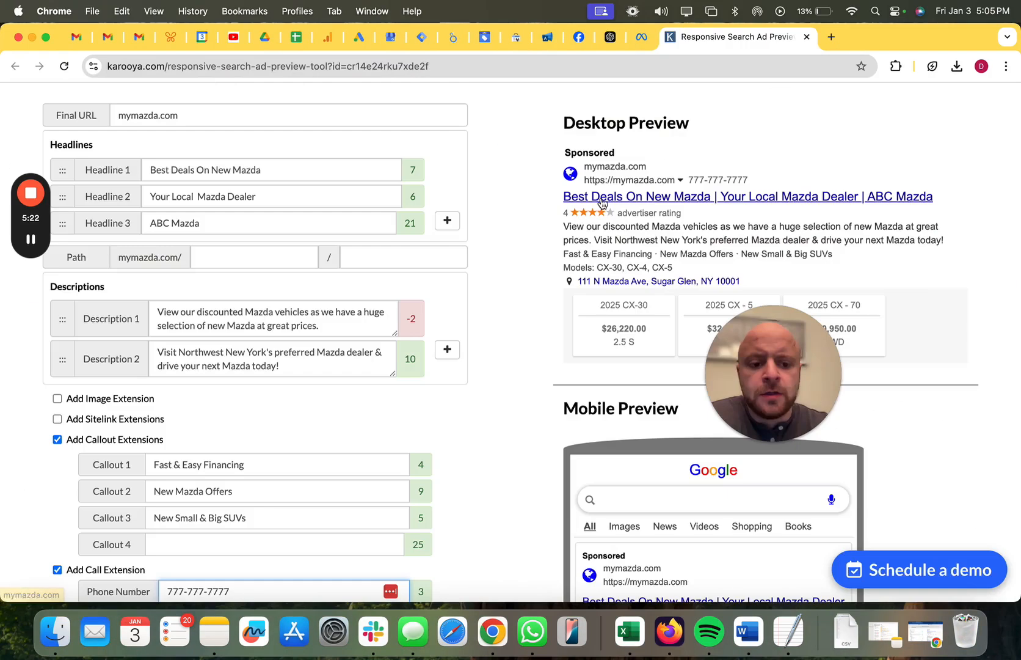
Review the mymazda.com ad copy, its extensions and the desktop and mobile previews in Karooya's Responsive Search Ad Preview Tool.
scroll(481, 253, "up", 5)
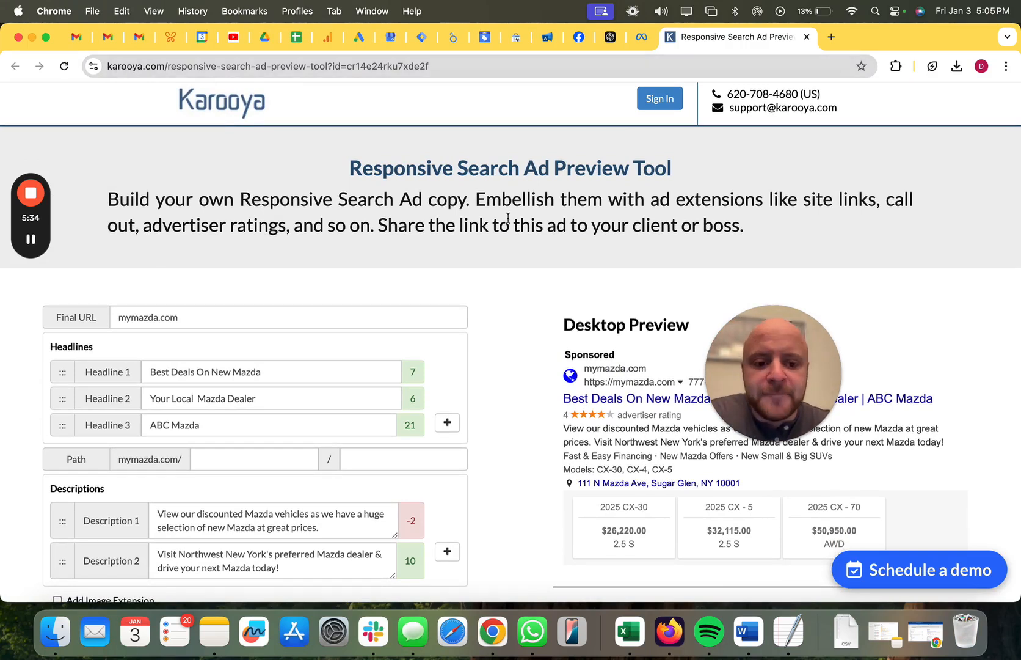
left_click_drag(773, 306, 856, 151)
left_click_drag(869, 197, 912, 104)
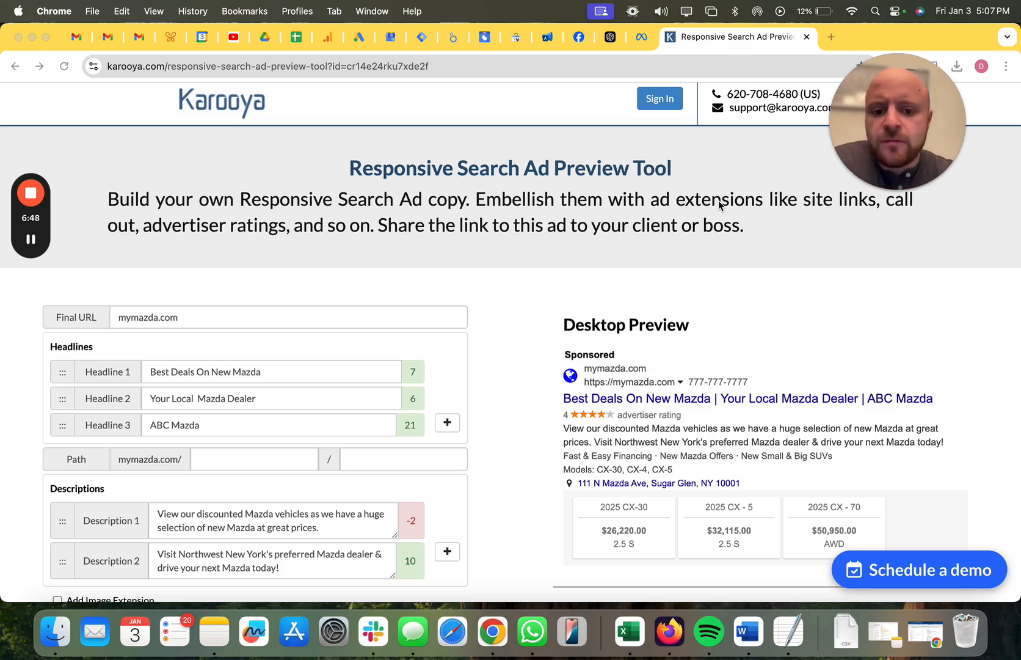
scroll(505, 347, "down", 5)
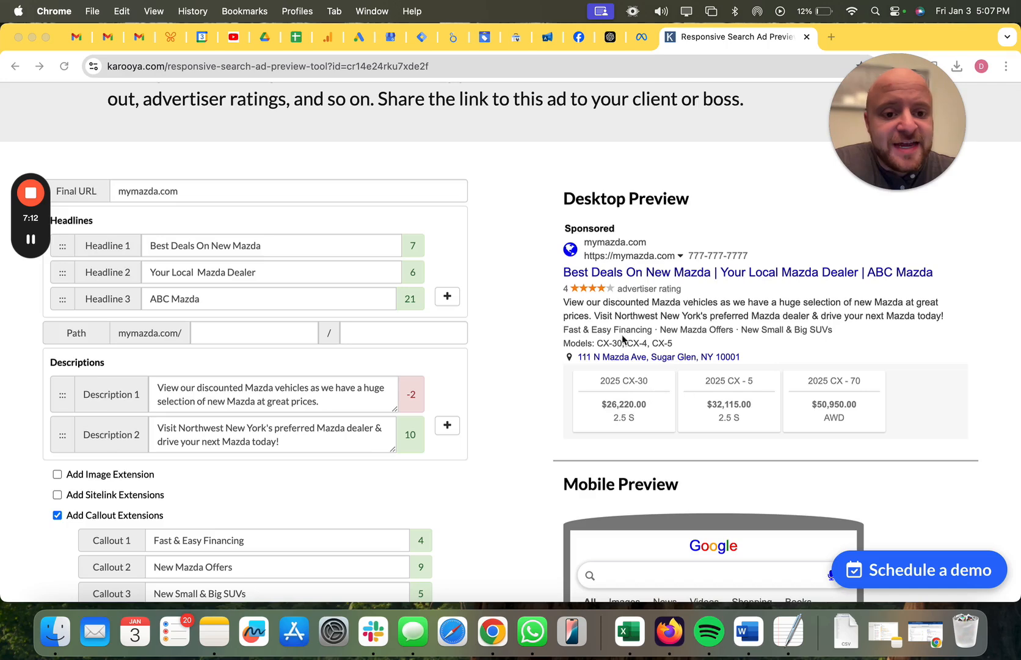
scroll(623, 397, "down", 2)
scroll(622, 398, "down", 4)
scroll(659, 474, "down", 2)
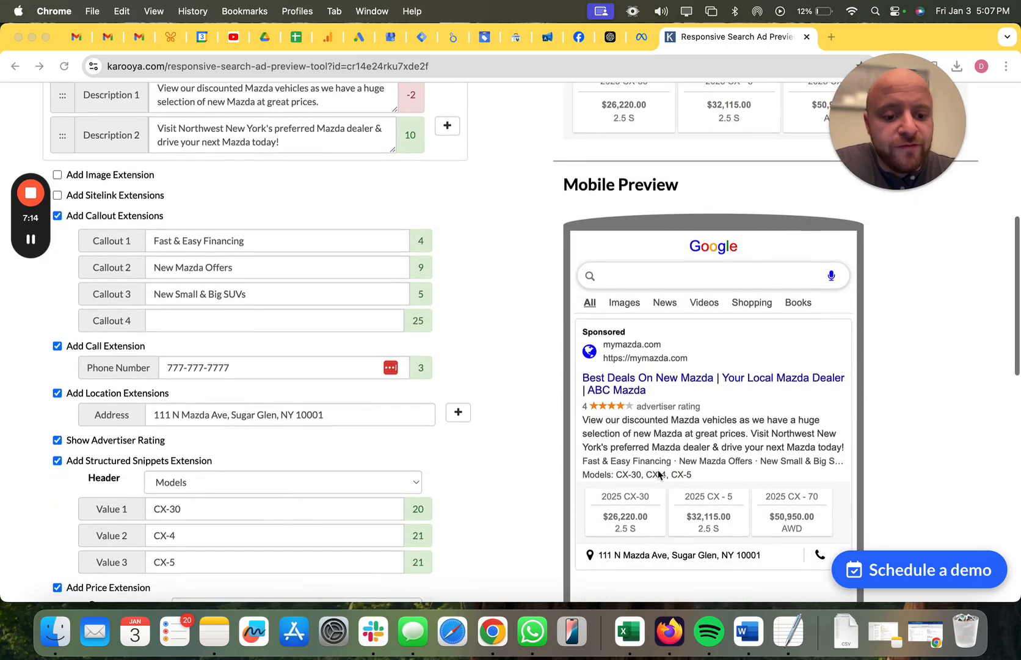
scroll(658, 474, "up", 6)
scroll(659, 472, "down", 2)
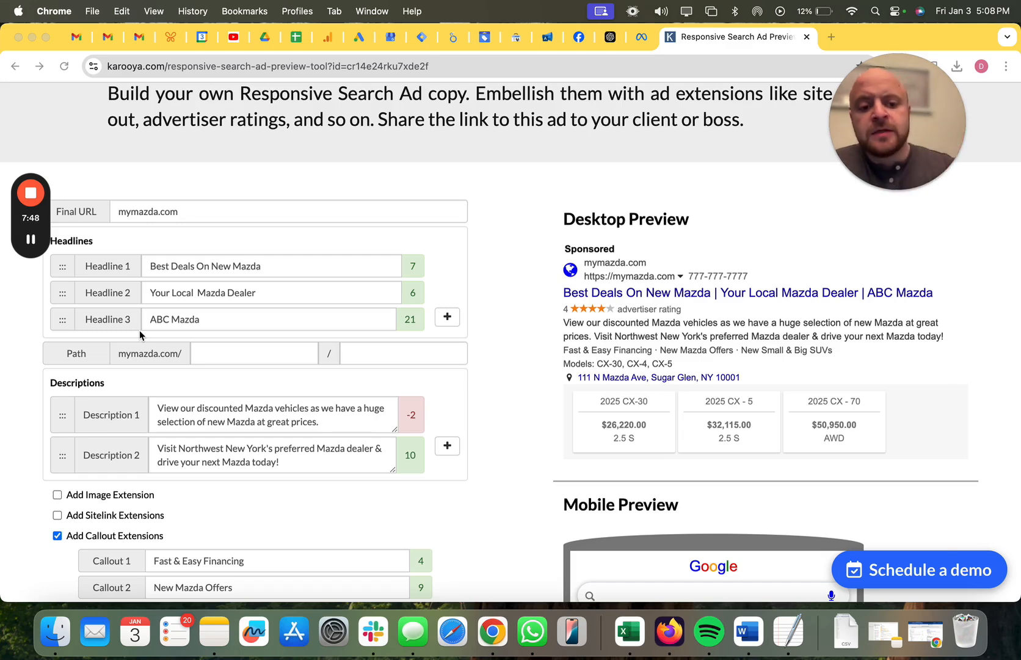
Switch to the Google results window and compare the headlines of the sponsored Mazda dealer ads.
key("ctrl+Left")
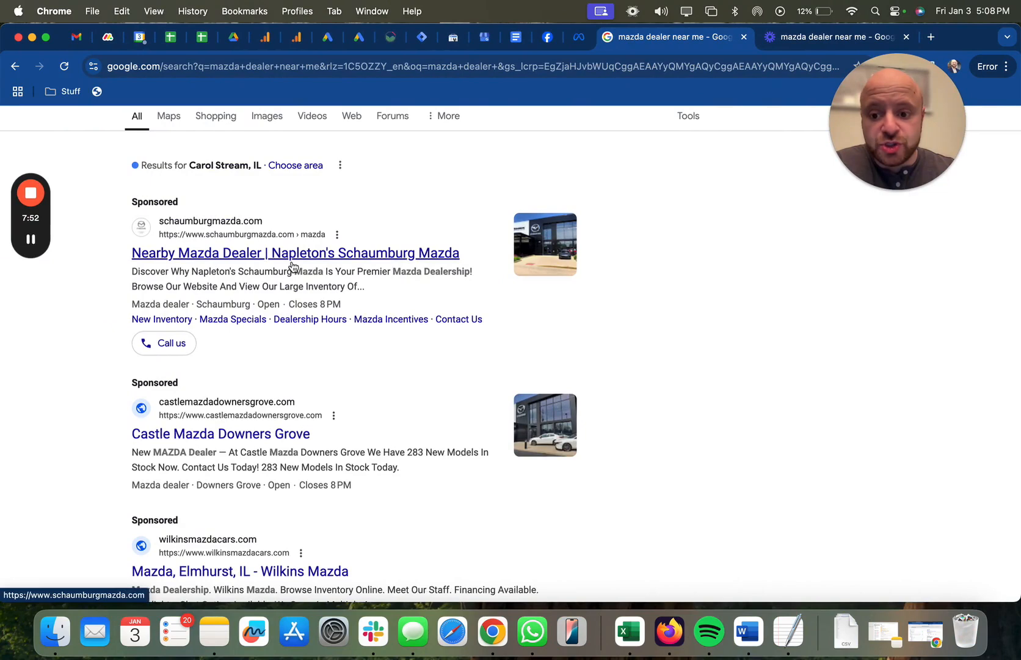
scroll(292, 266, "down", 3)
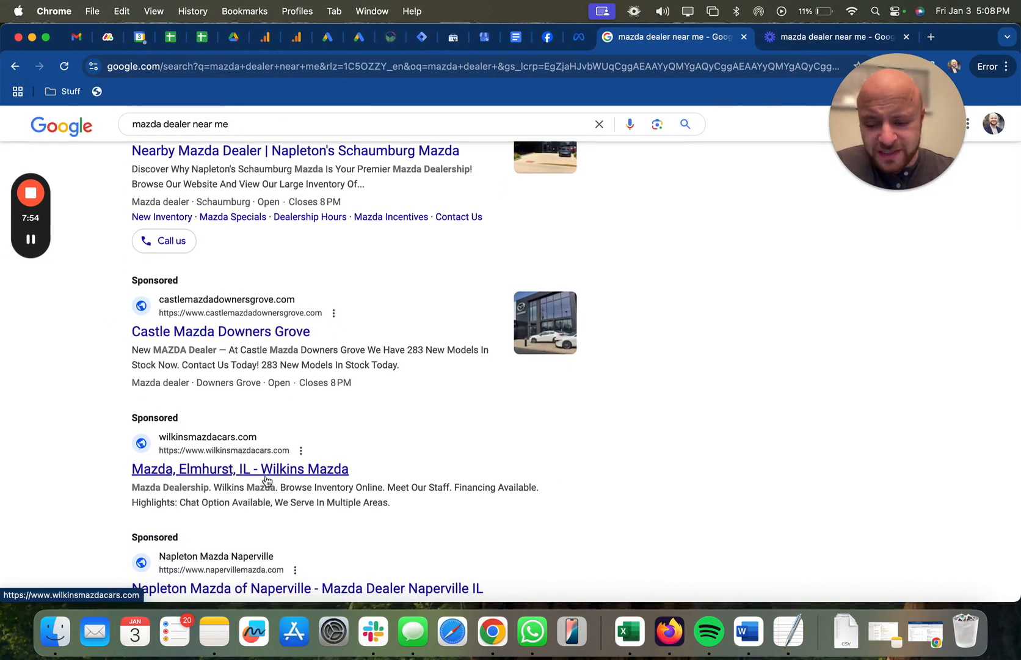
scroll(267, 481, "down", 2)
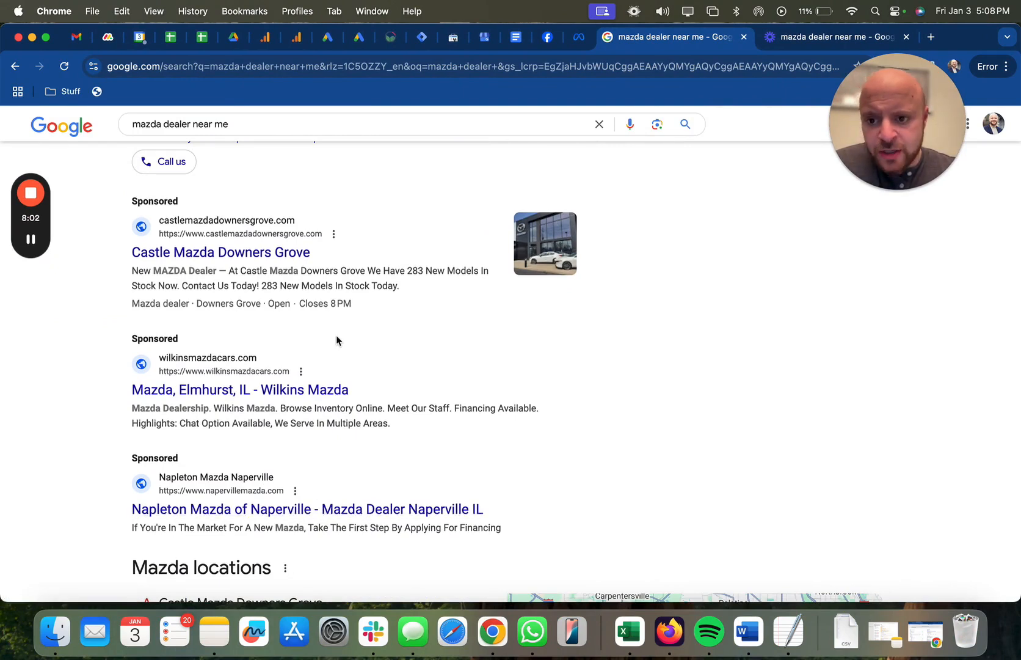
Switch back to the Karooya ad preview tool and change Headline 1 to "Best Deals On New Mazdas".
key("ctrl+Right")
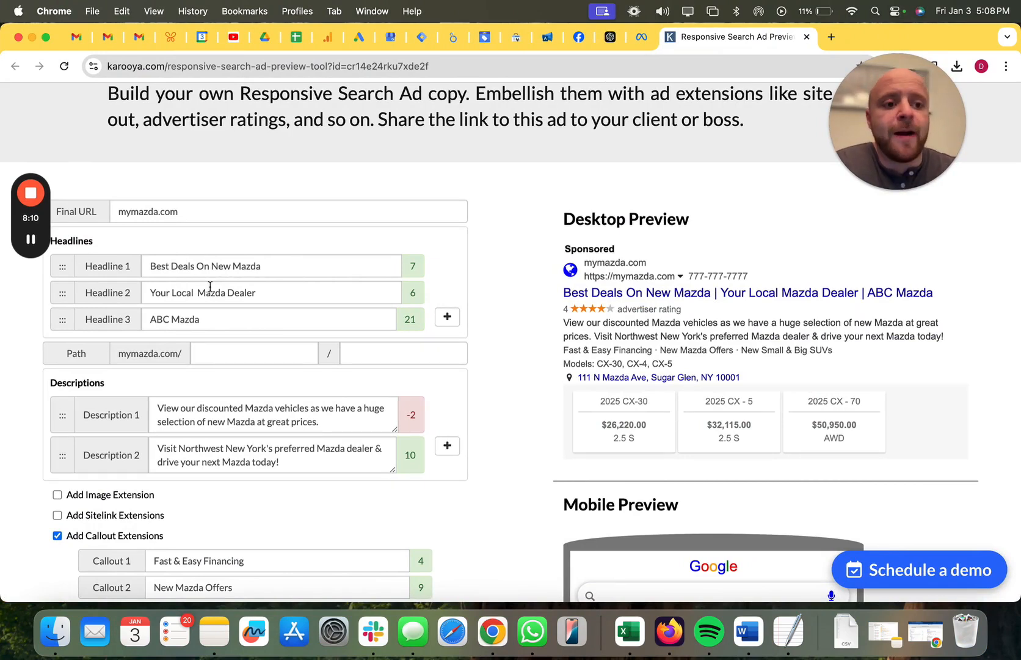
left_click(262, 267)
type("s")
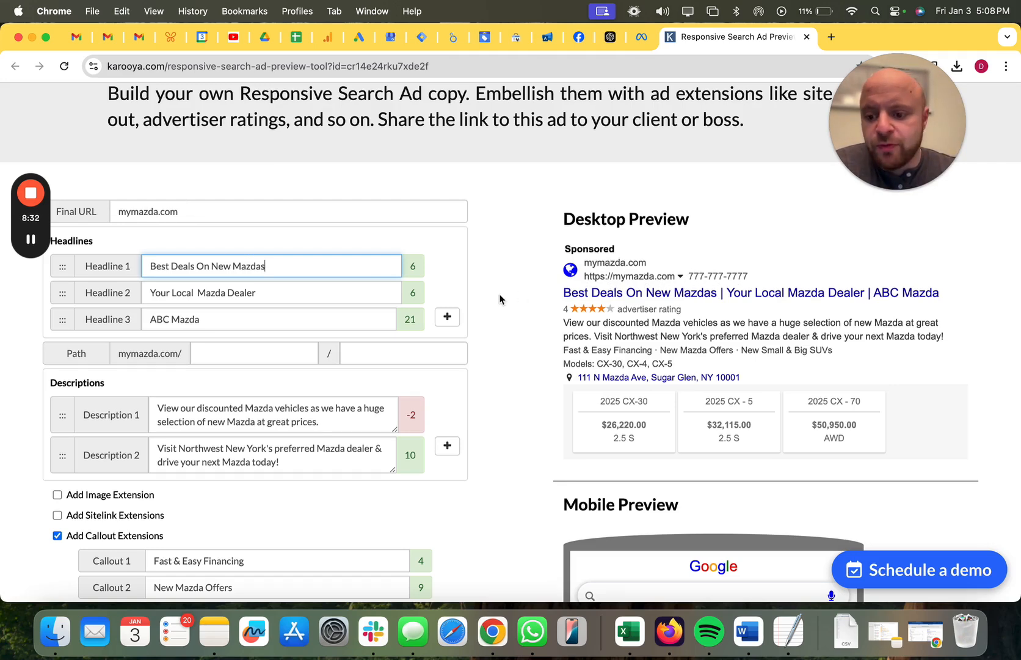
Fill the ad's two display path segments with "new" and "mazda".
scroll(500, 299, "down", 2)
scroll(500, 299, "down", 10)
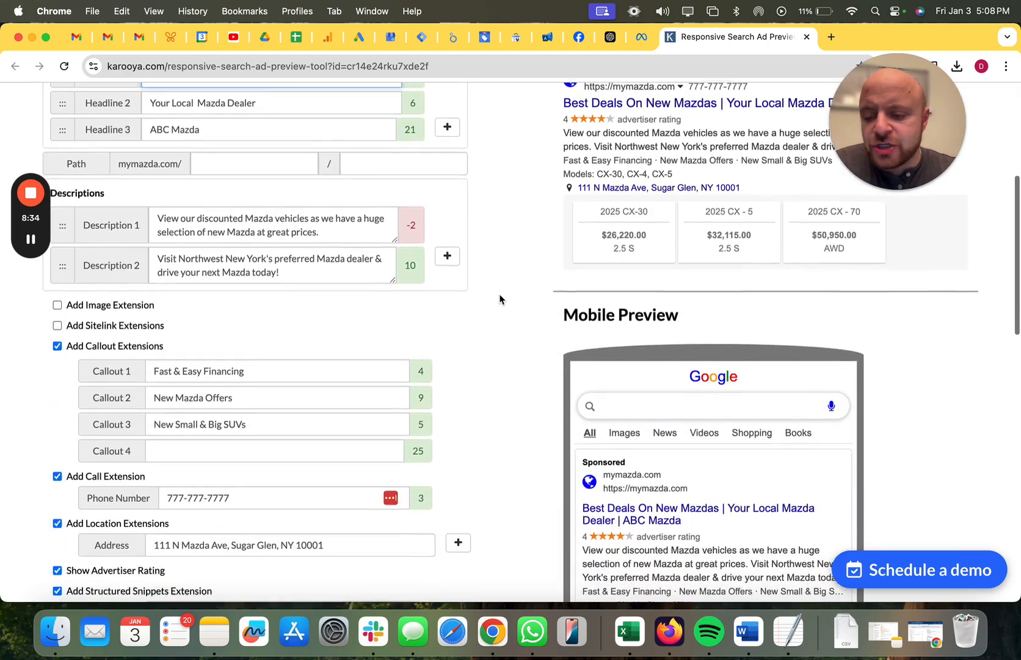
scroll(499, 299, "down", 6)
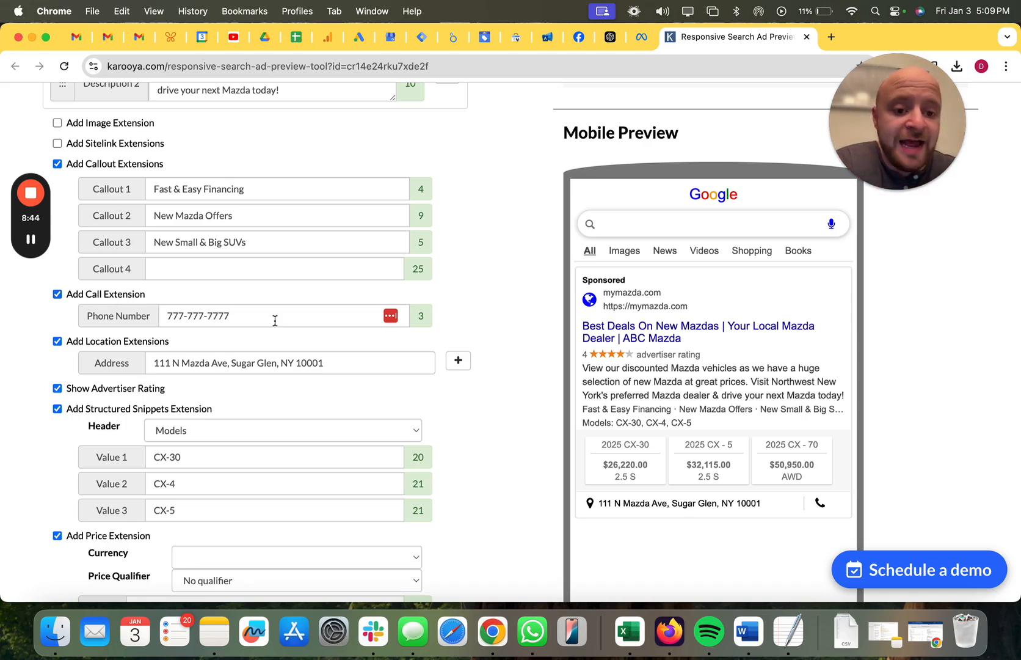
scroll(410, 367, "up", 10)
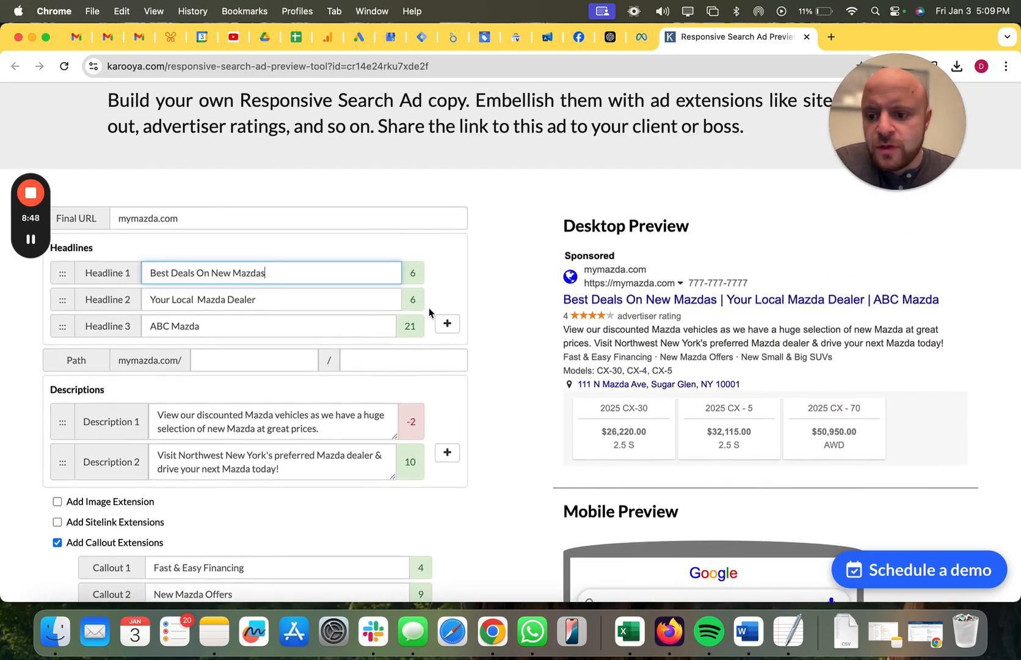
left_click(261, 362)
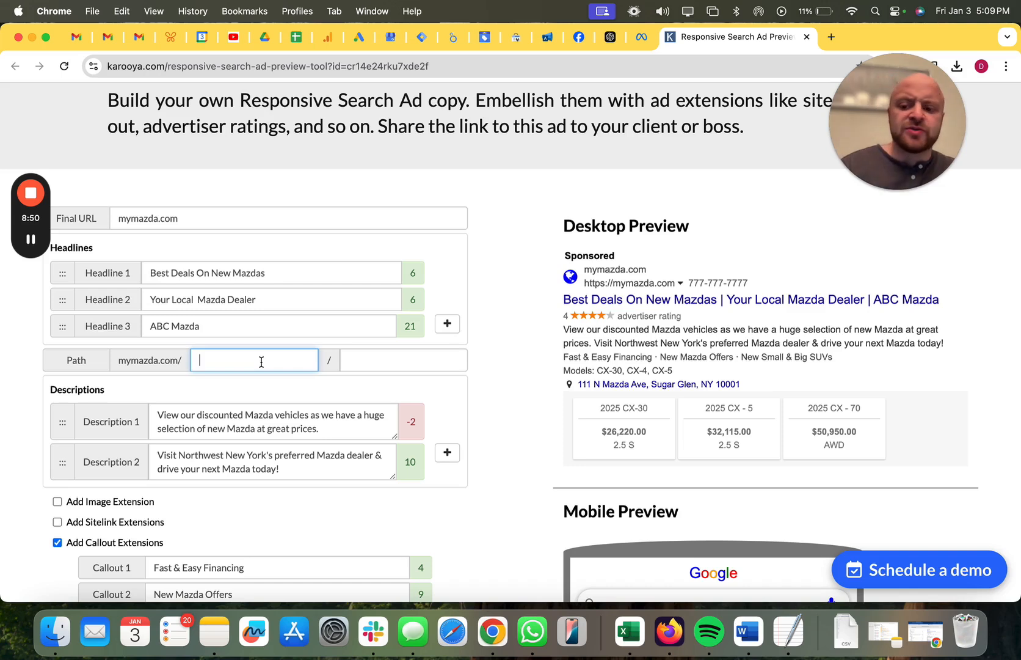
type("new")
key("Tab")
type("mazda")
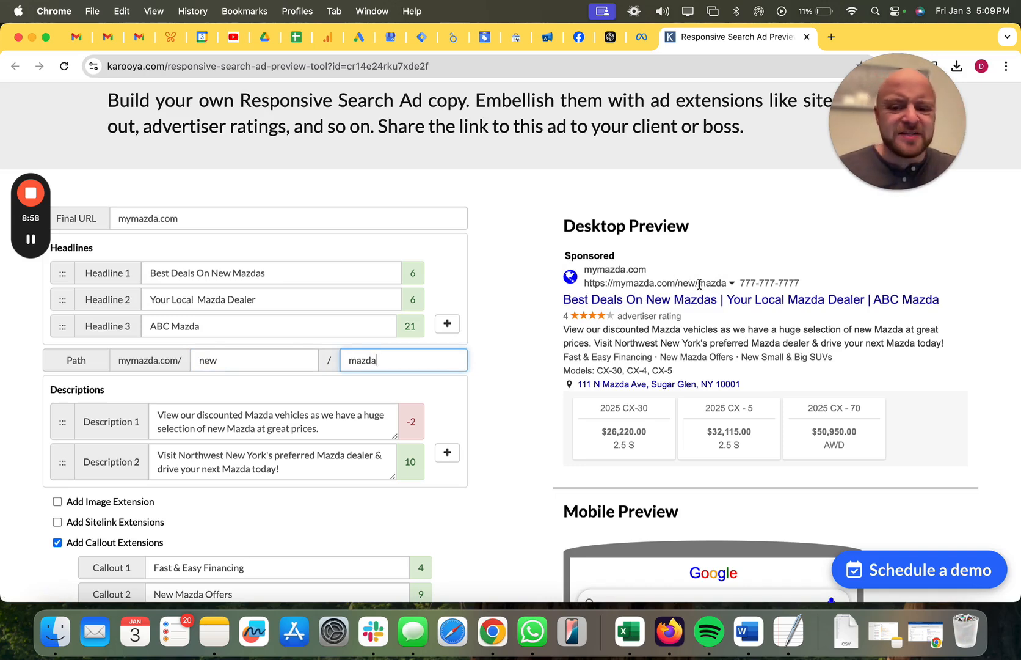
Clear both display path segments of the ad.
key("BackSpace")
key("BackSpace")
key("BackSpace")
key("BackSpace")
key("BackSpace")
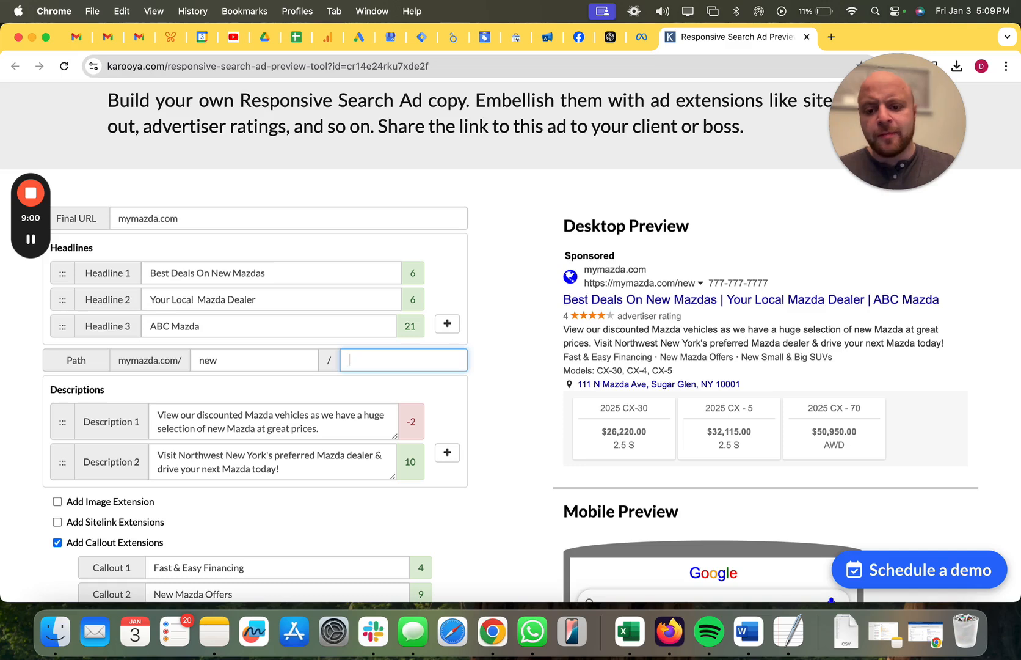
double_click(208, 360)
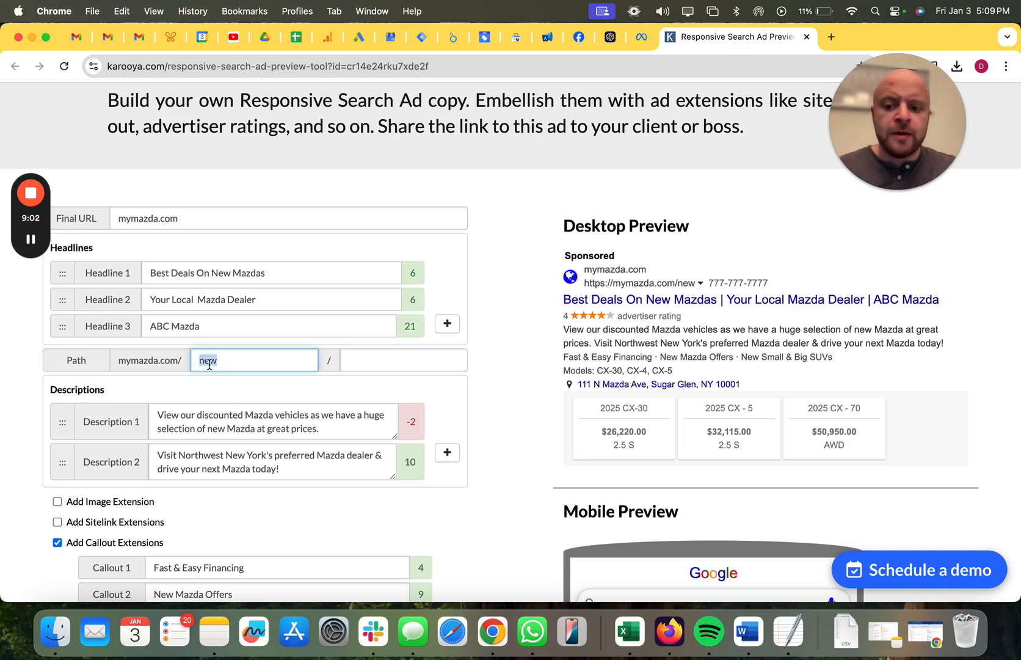
key("BackSpace")
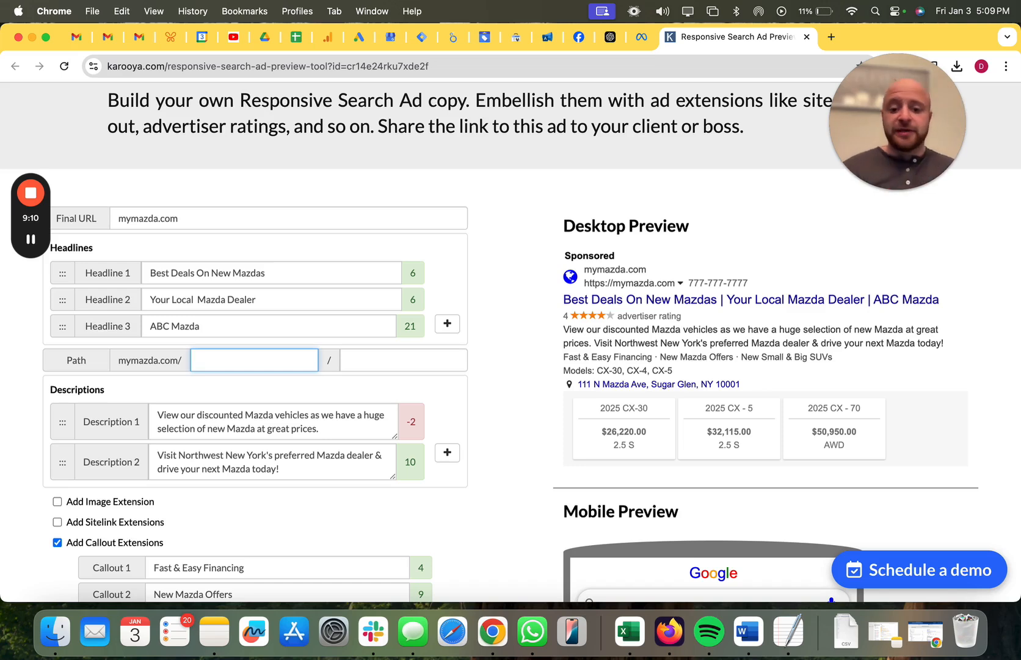
Add two more empty headline fields, Headline 4 and Headline 5, to the ad.
left_click(448, 324)
left_click(449, 351)
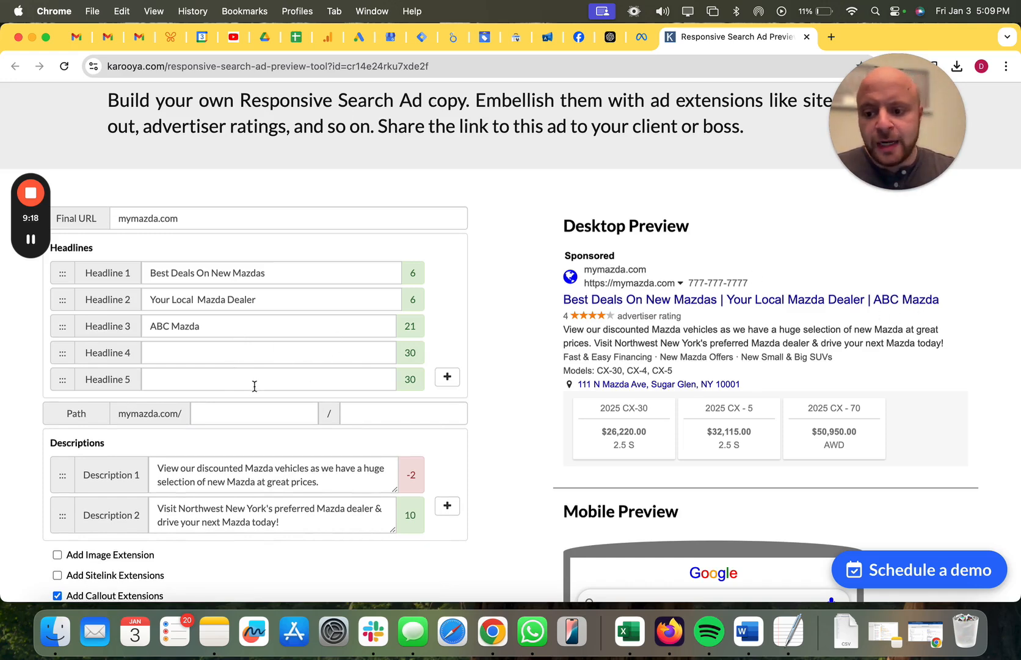
Correct Description 1 so its wording reads "selection of new Mazdas at great prices.".
scroll(253, 385, "down", 3)
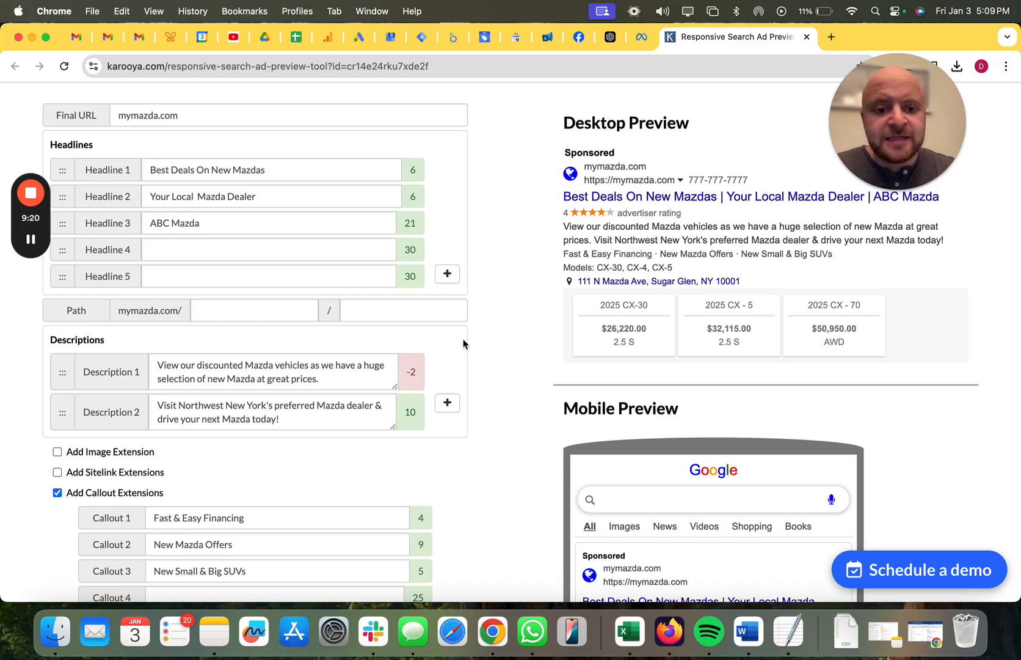
scroll(463, 339, "up", 1)
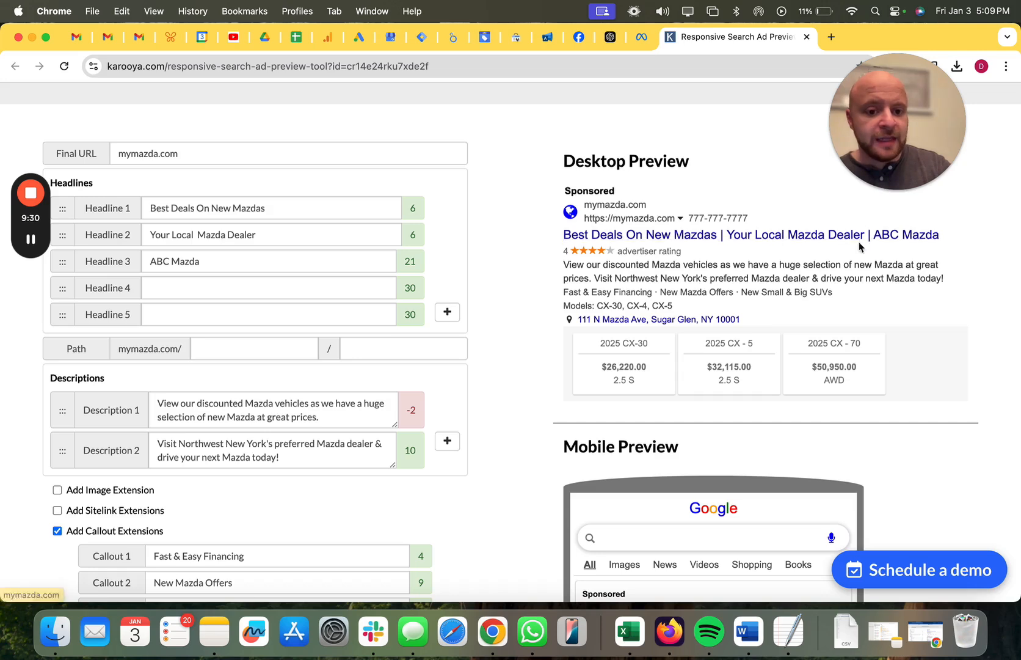
scroll(474, 304, "down", 2)
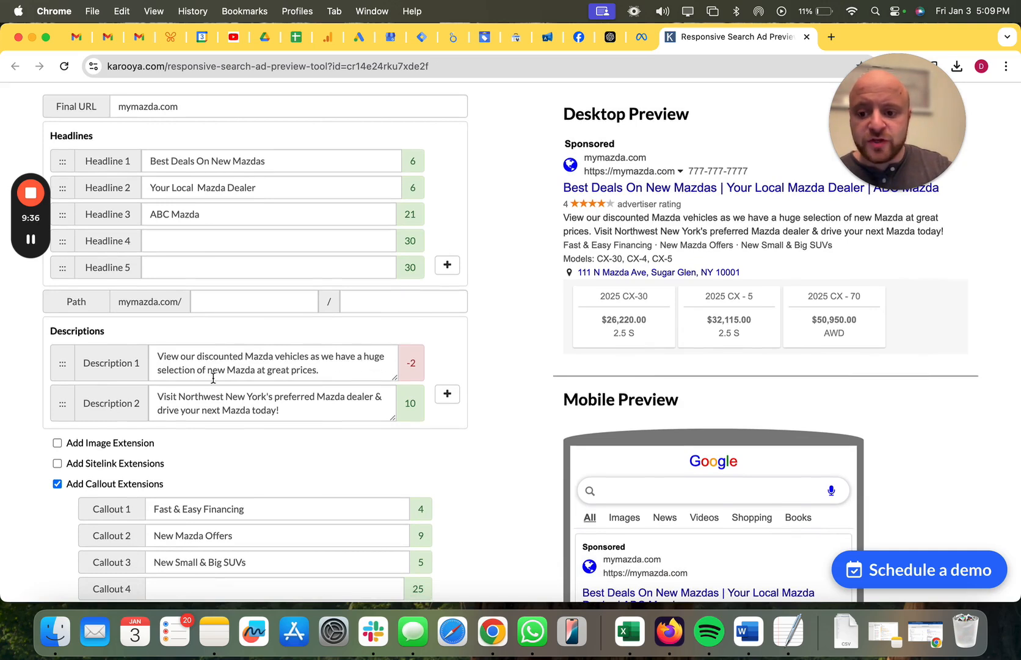
left_click(259, 369)
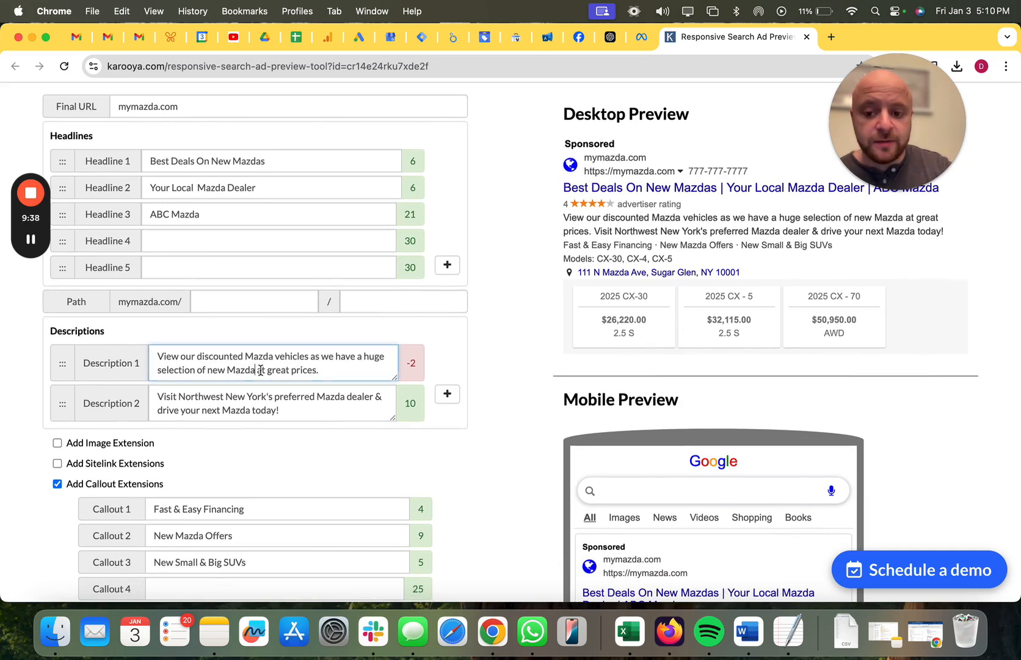
type("s")
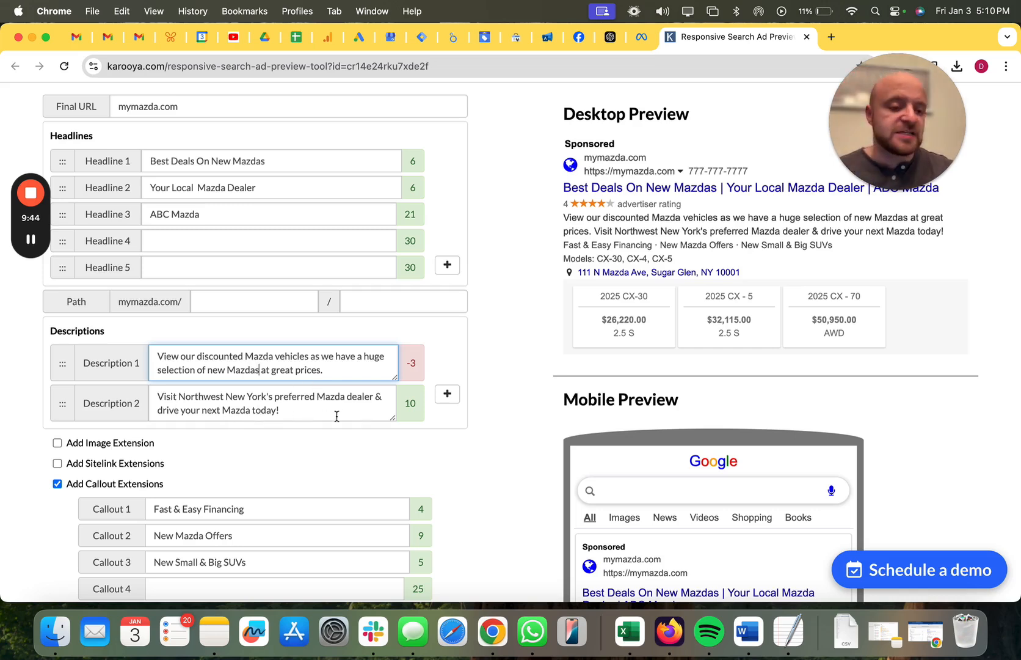
Examine how the descriptions and extensions appear in the ad's desktop and mobile previews.
scroll(763, 269, "up", 3)
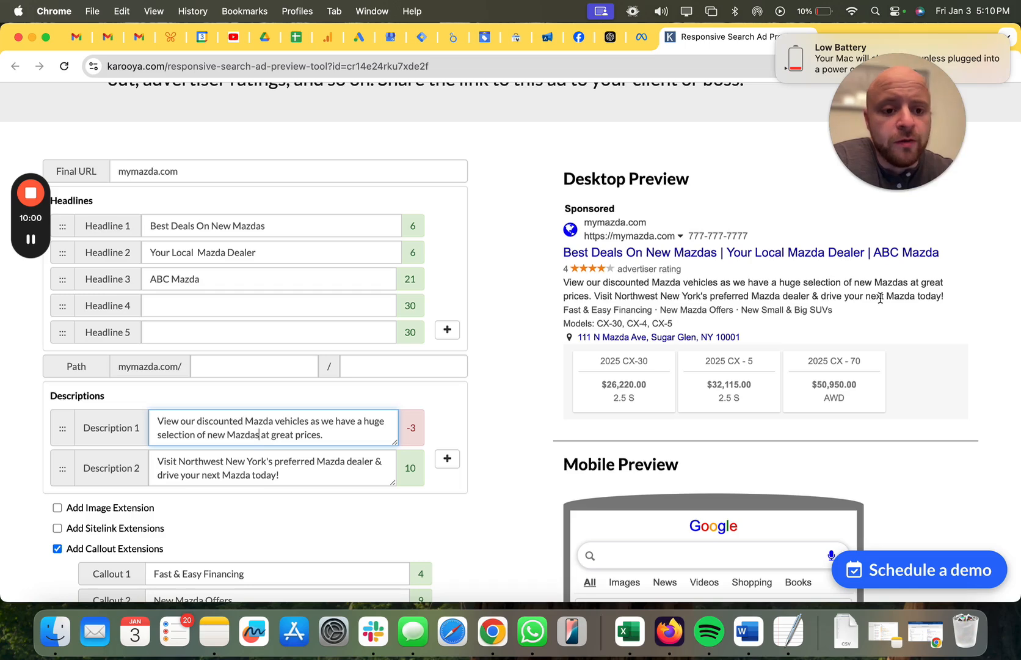
scroll(766, 327, "down", 10)
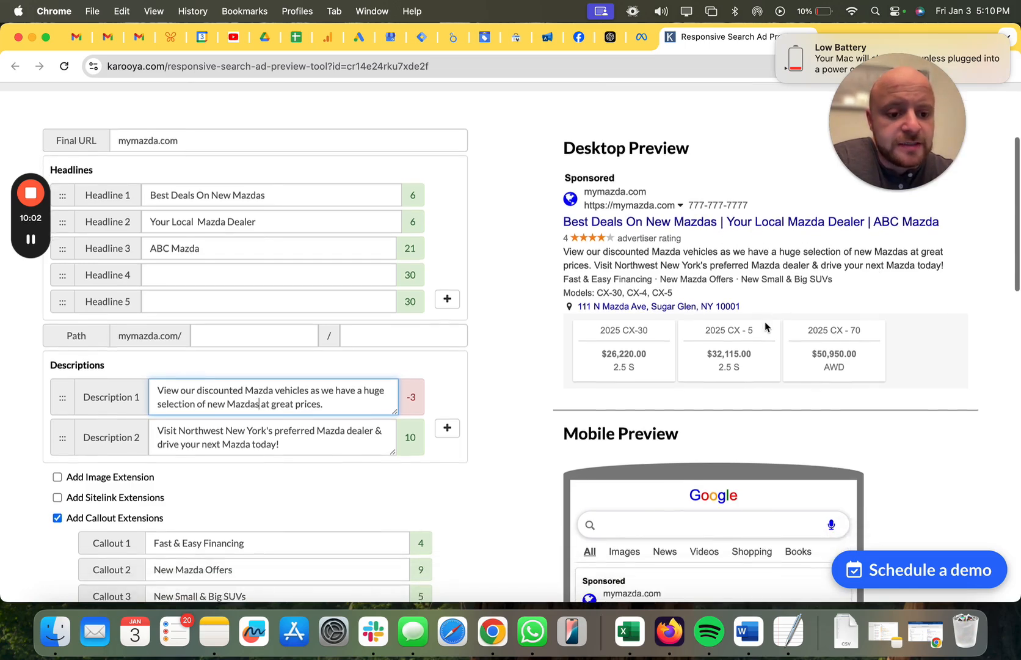
scroll(765, 322, "down", 3)
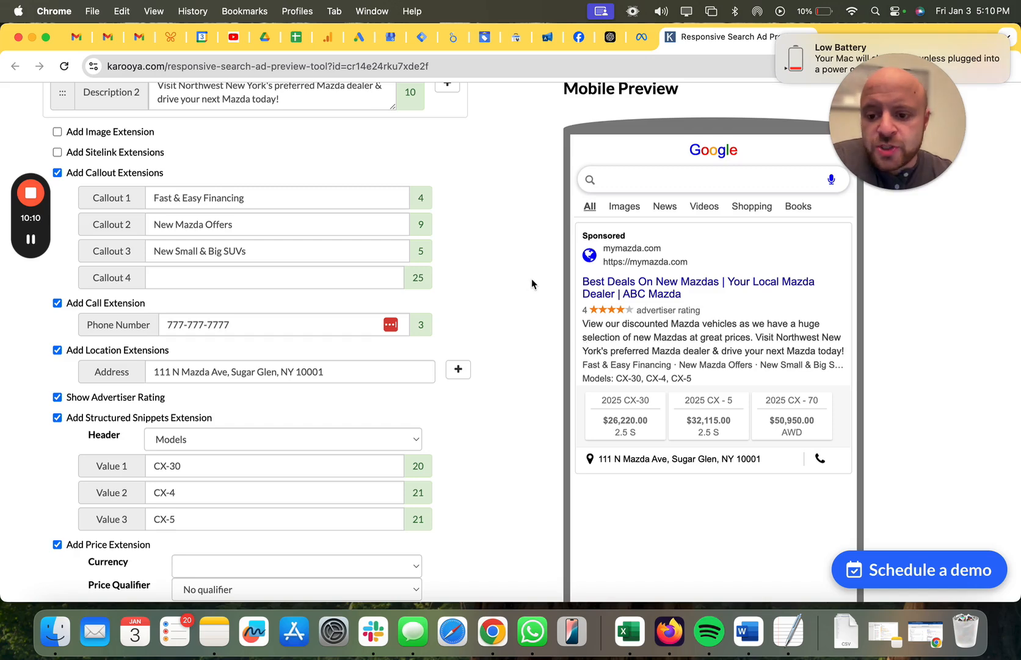
scroll(531, 283, "up", 10)
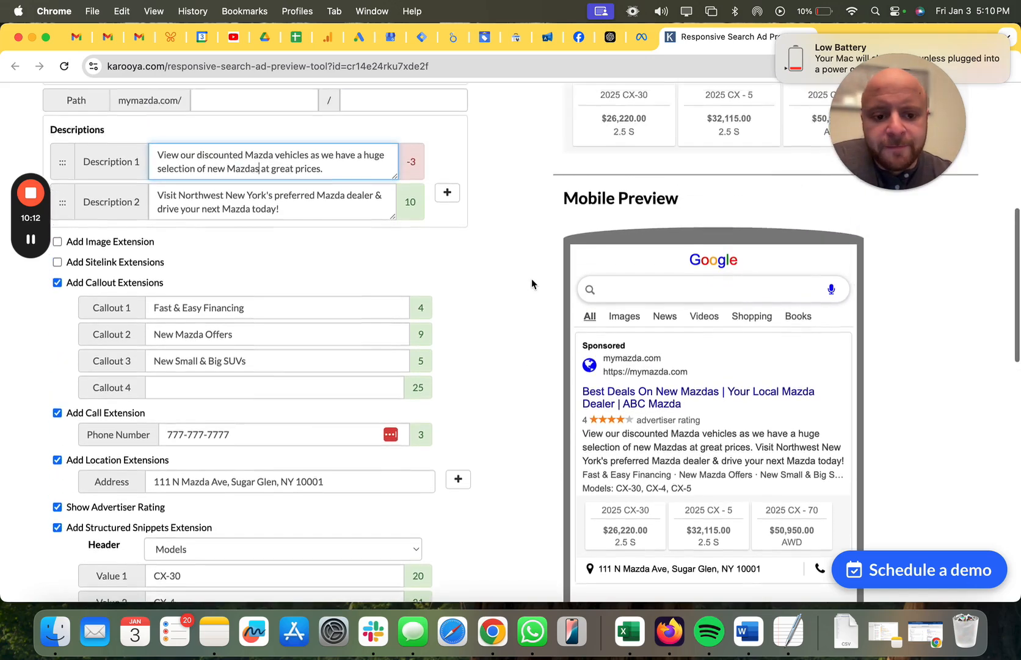
scroll(532, 284, "up", 3)
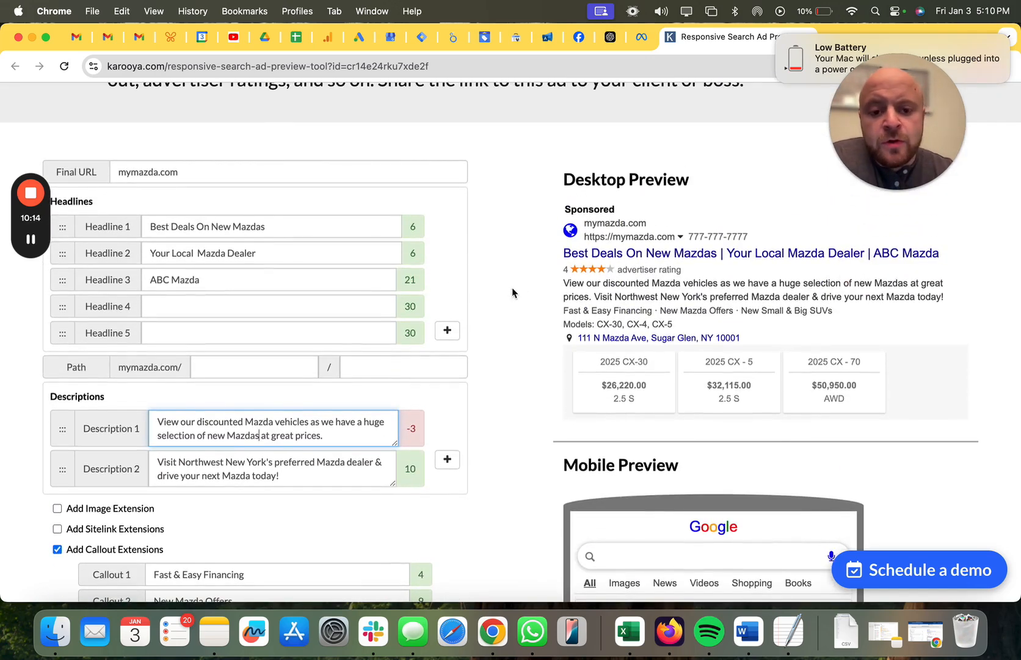
scroll(454, 298, "down", 2)
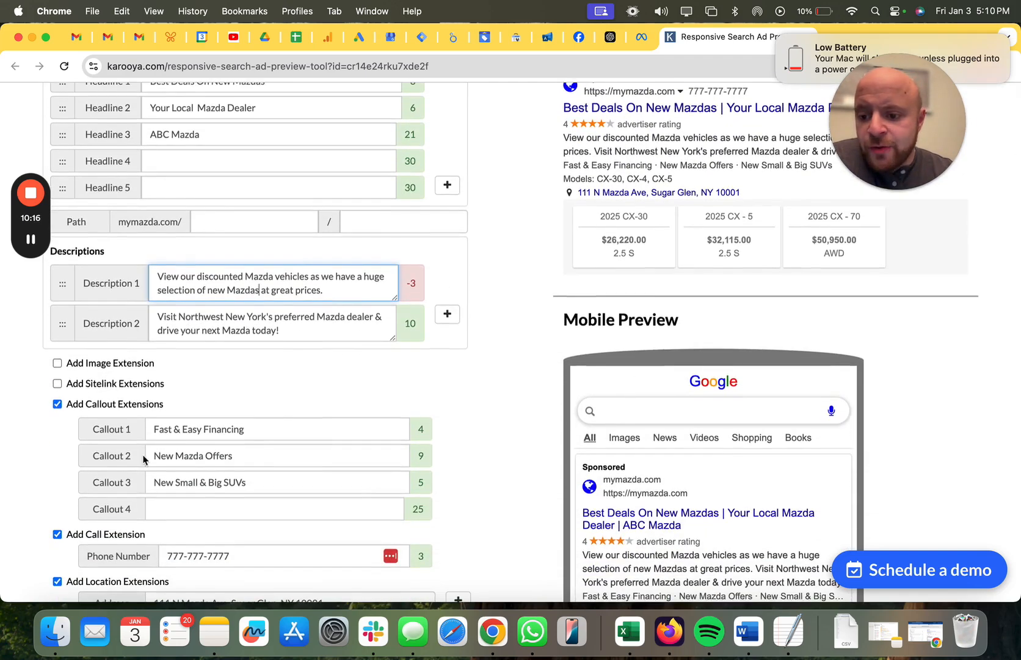
scroll(256, 403, "down", 1)
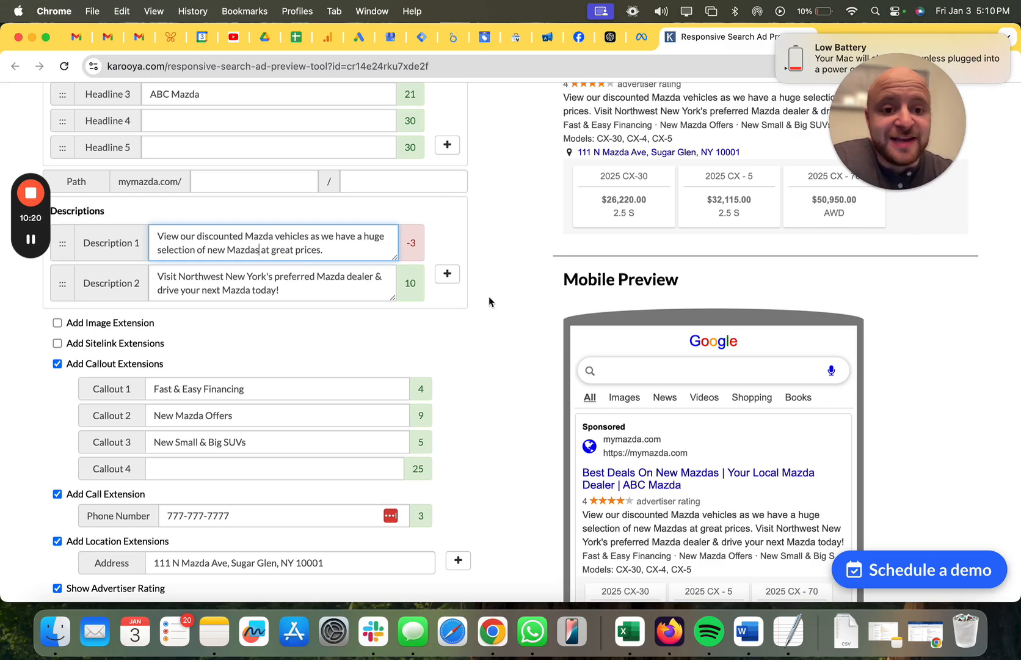
Review the three filled callout extensions and compare them with the callout line in the ad previews.
left_click(197, 388)
triple_click(196, 388)
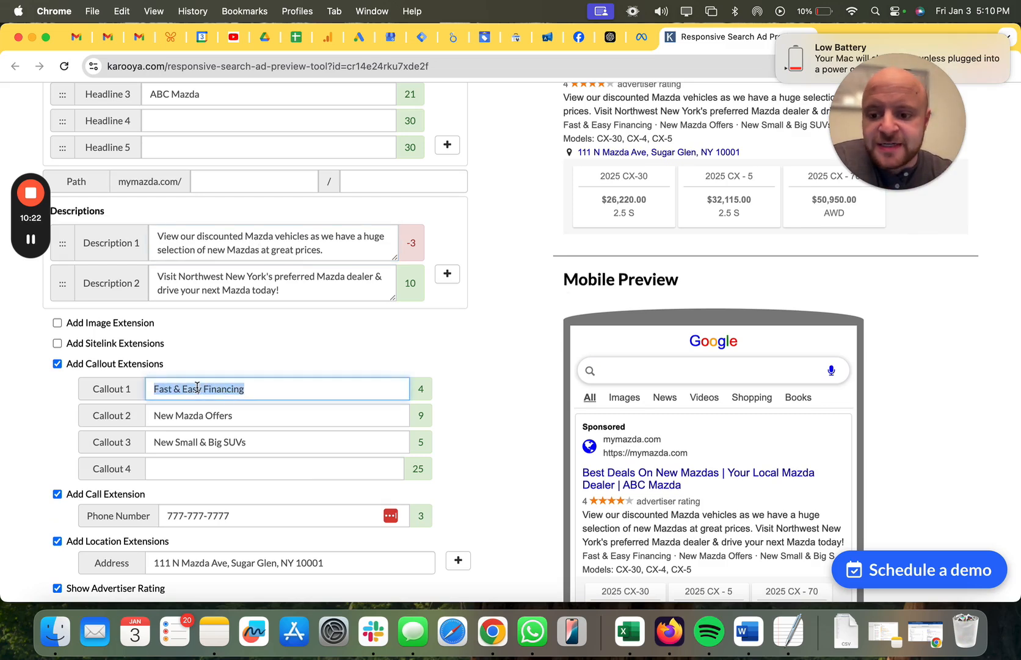
triple_click(191, 418)
triple_click(233, 442)
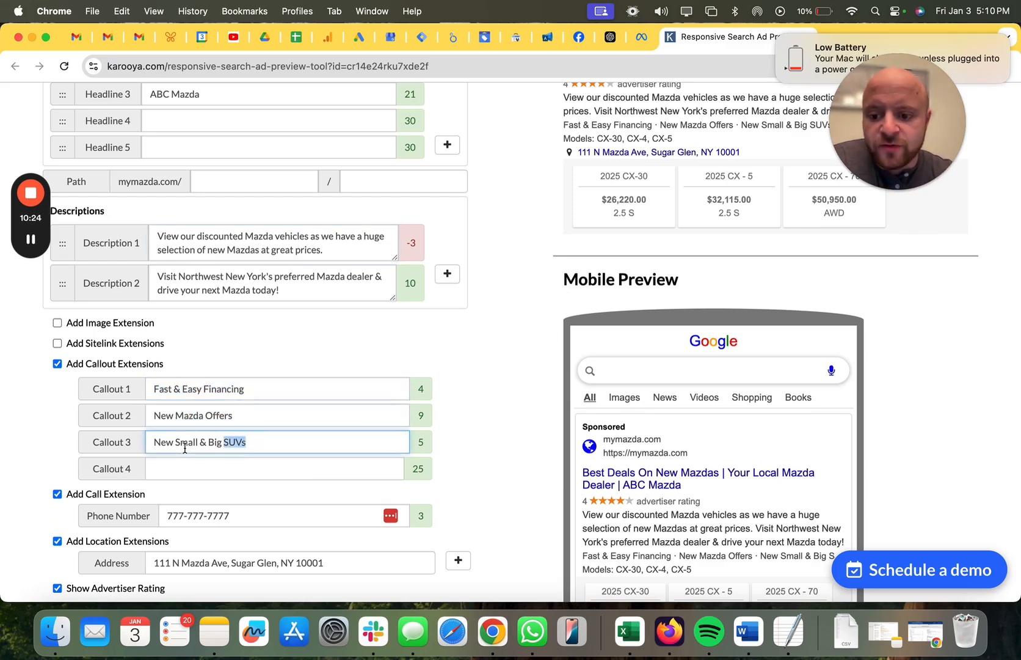
scroll(480, 333, "up", 1)
scroll(480, 335, "up", 2)
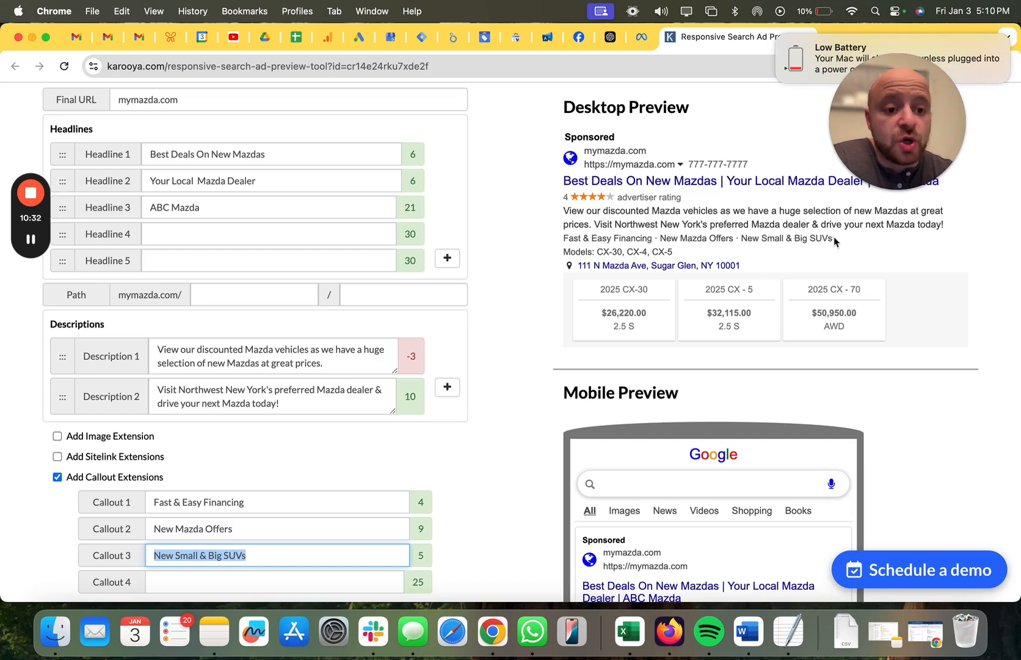
scroll(835, 242, "down", 1)
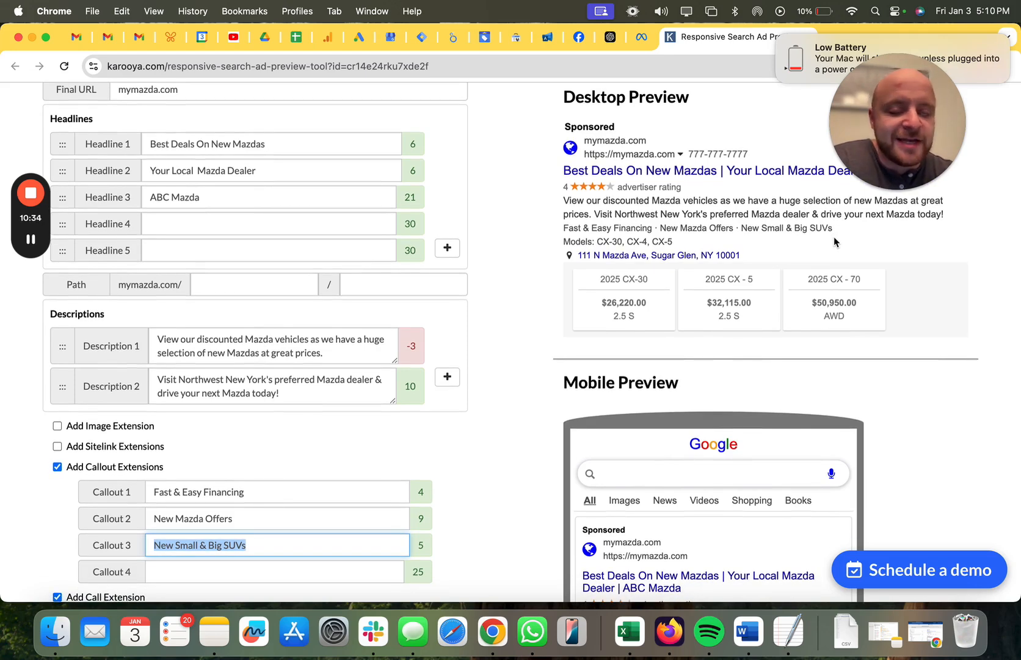
scroll(834, 241, "down", 1)
scroll(835, 241, "down", 5)
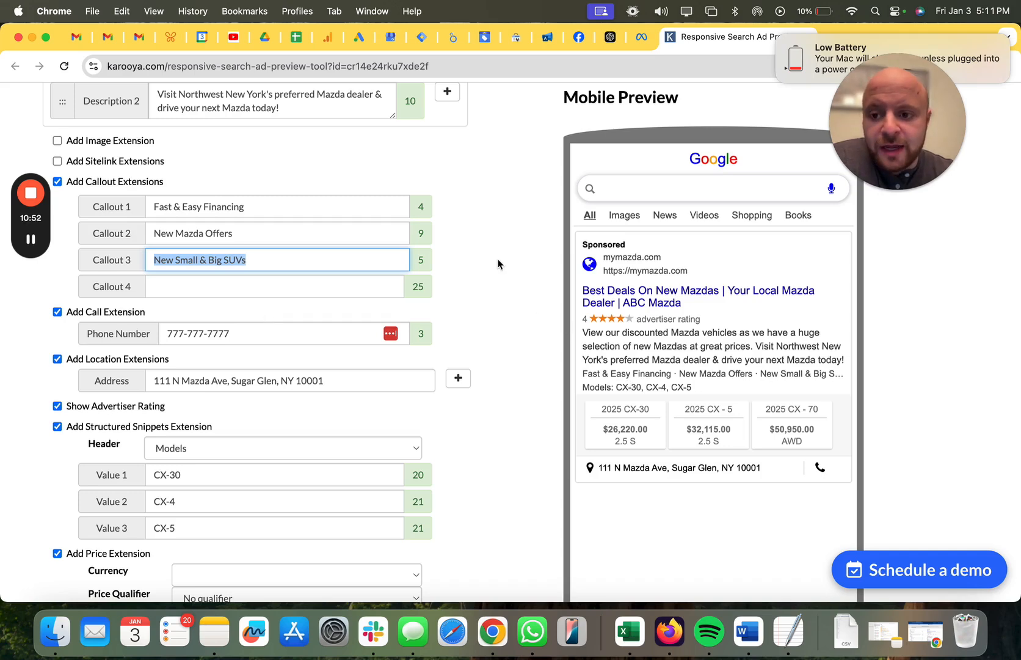
scroll(499, 264, "up", 5)
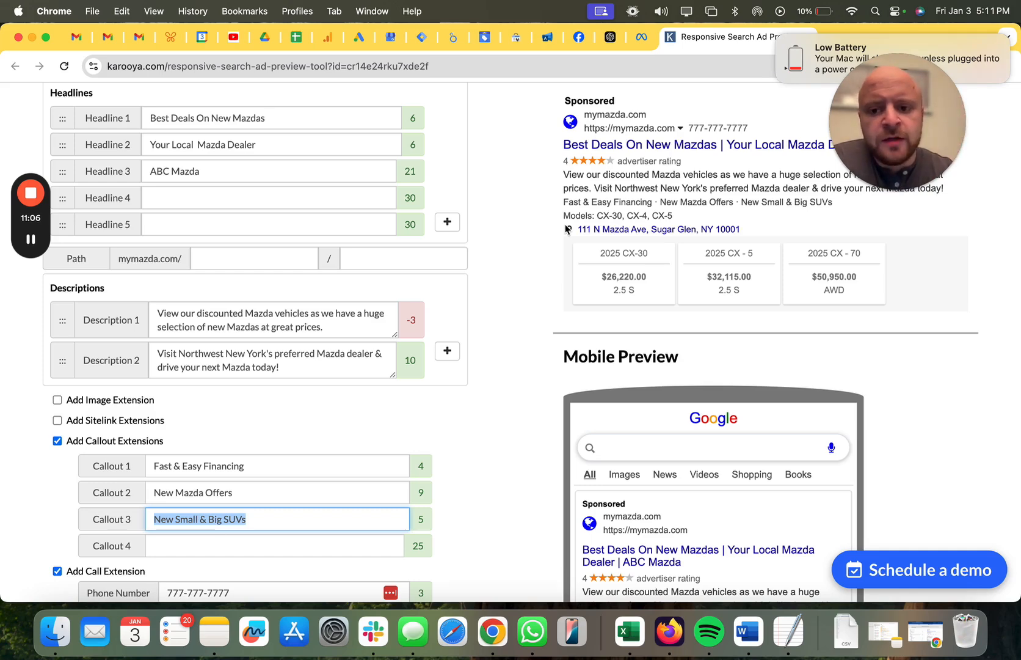
In the Models structured snippet, set Value 2 to "CX-5" and Value 3 to "CX-70".
scroll(449, 317, "down", 7)
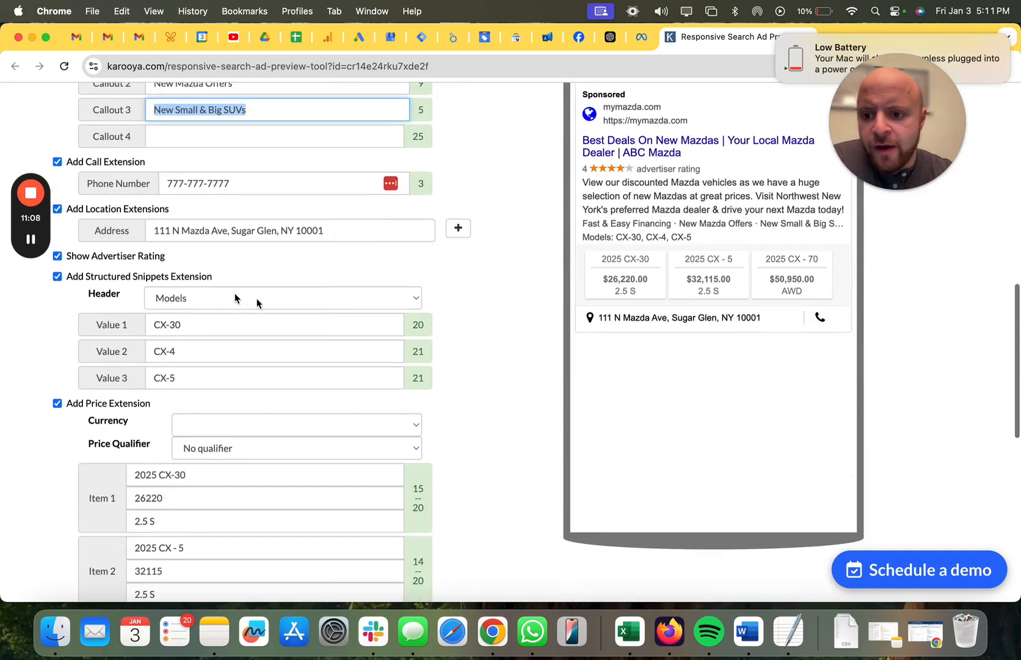
left_click(189, 298)
left_click(191, 298)
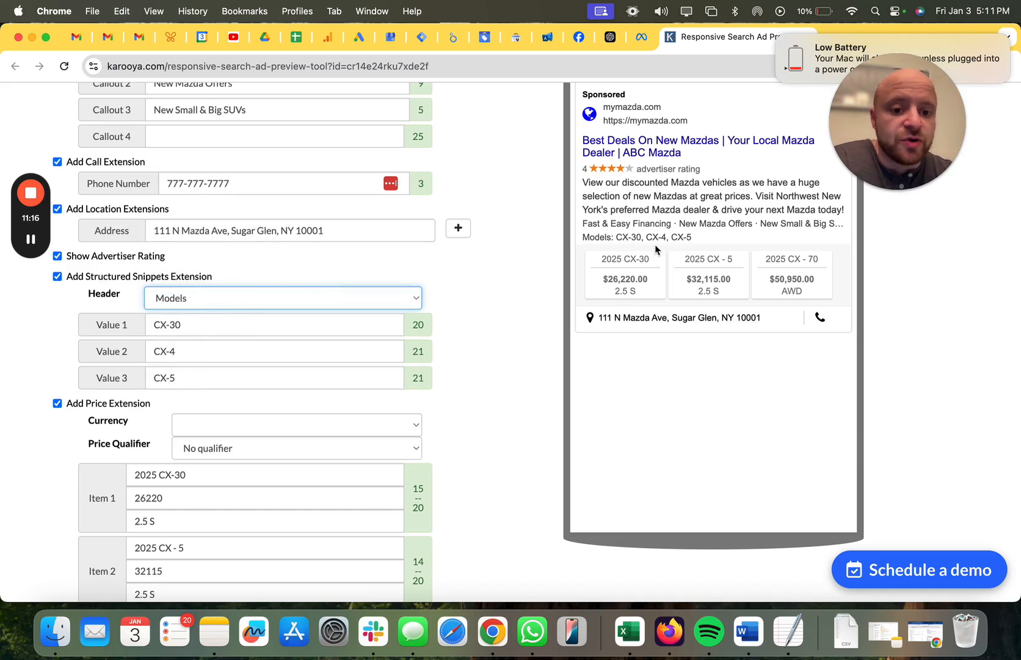
triple_click(160, 353)
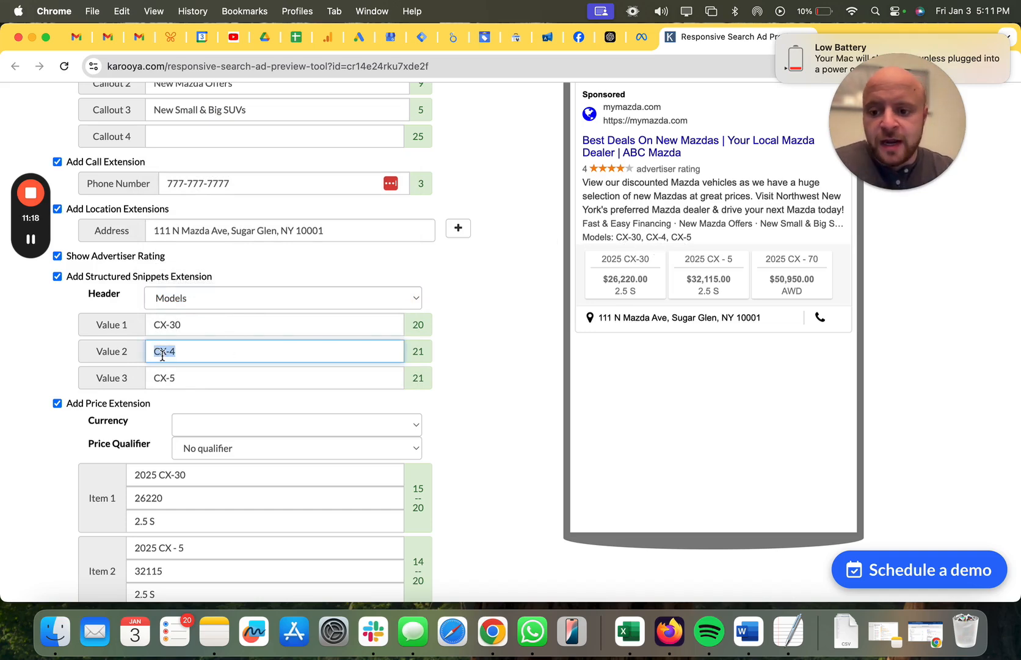
left_click(189, 354)
key("BackSpace")
type("5")
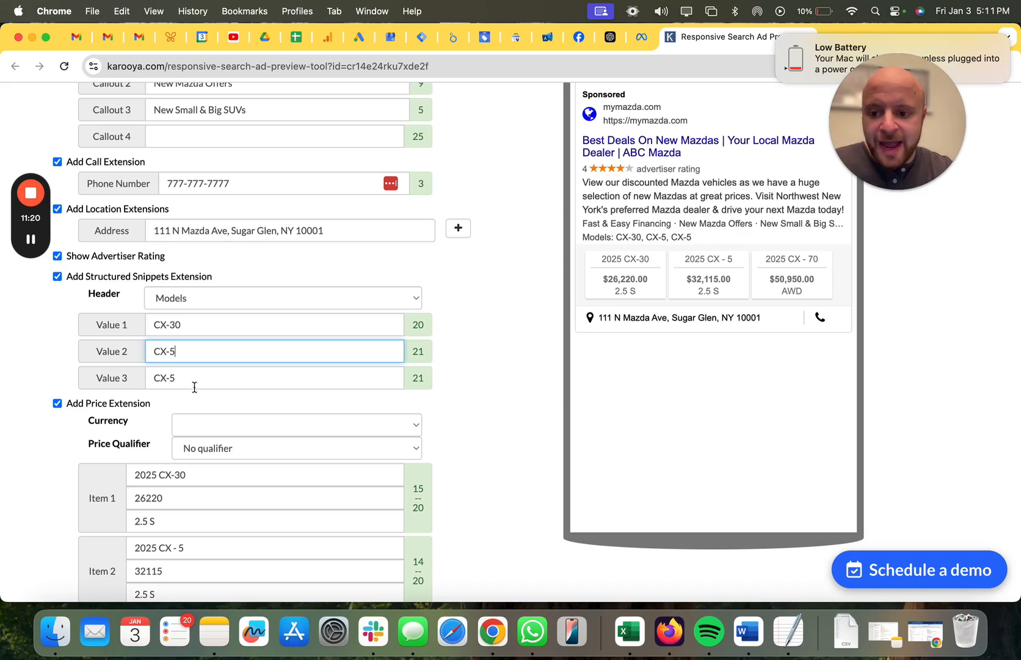
left_click(177, 376)
key("BackSpace")
type("70")
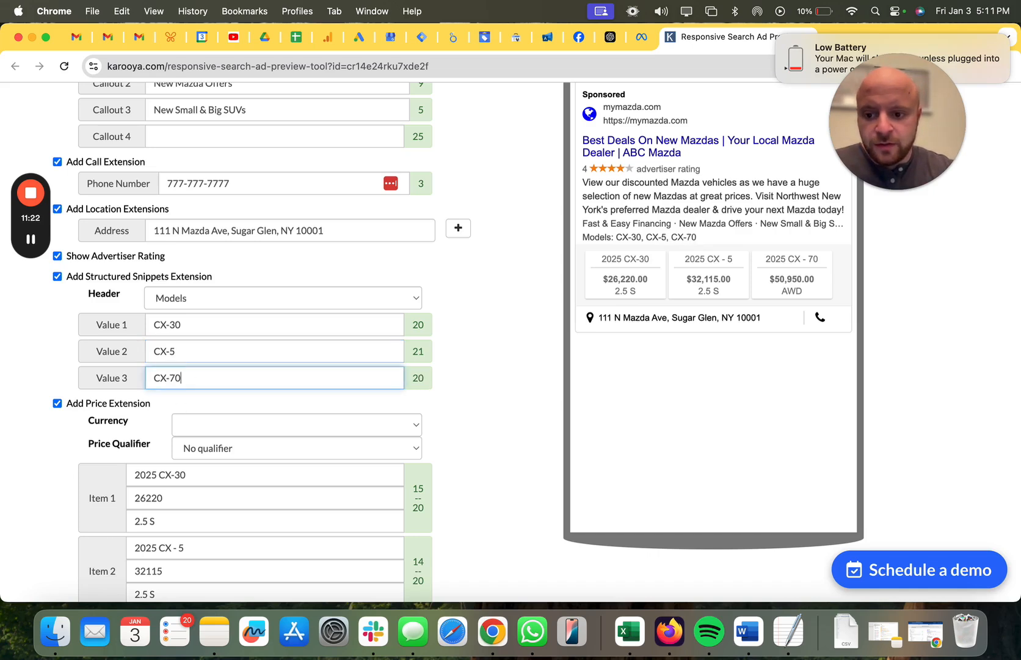
left_click(478, 300)
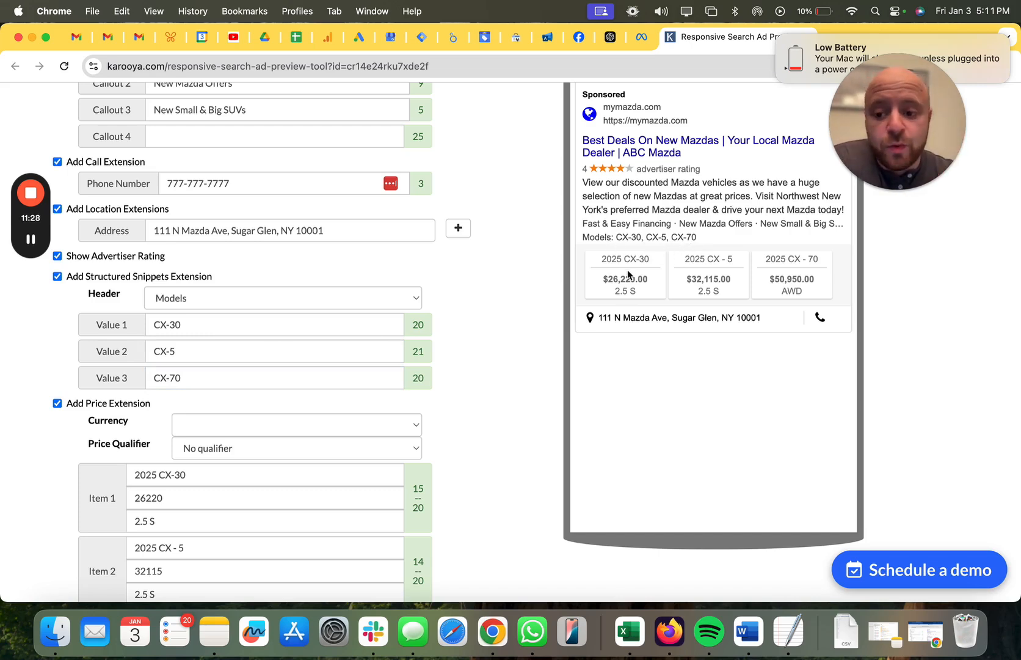
Review the price extension items and the call, location and snippet extensions alongside the mobile preview.
scroll(494, 354, "down", 3)
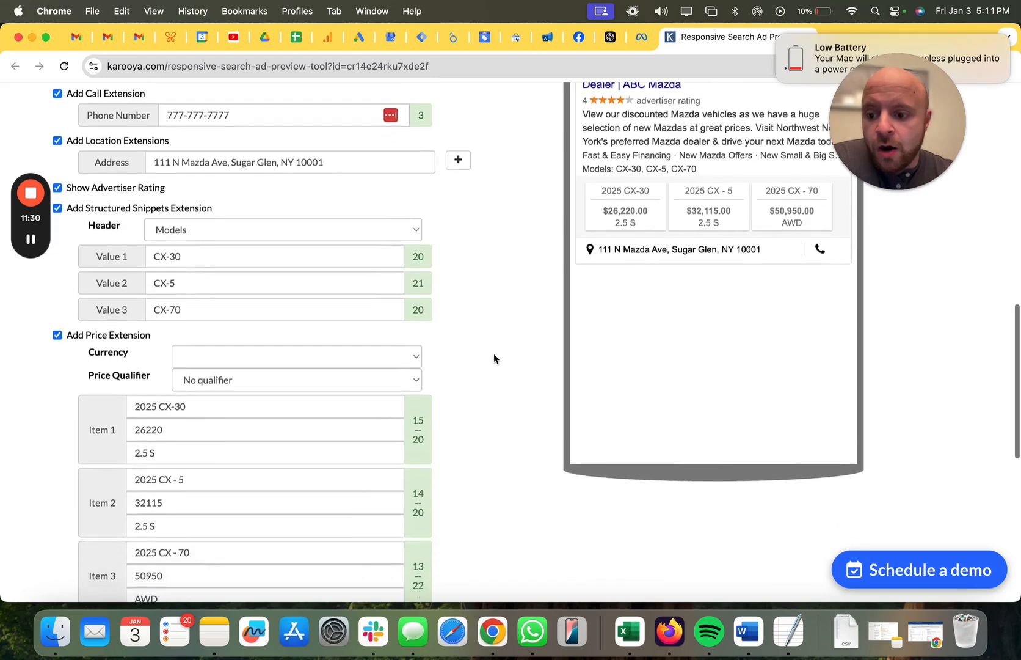
scroll(495, 354, "up", 2)
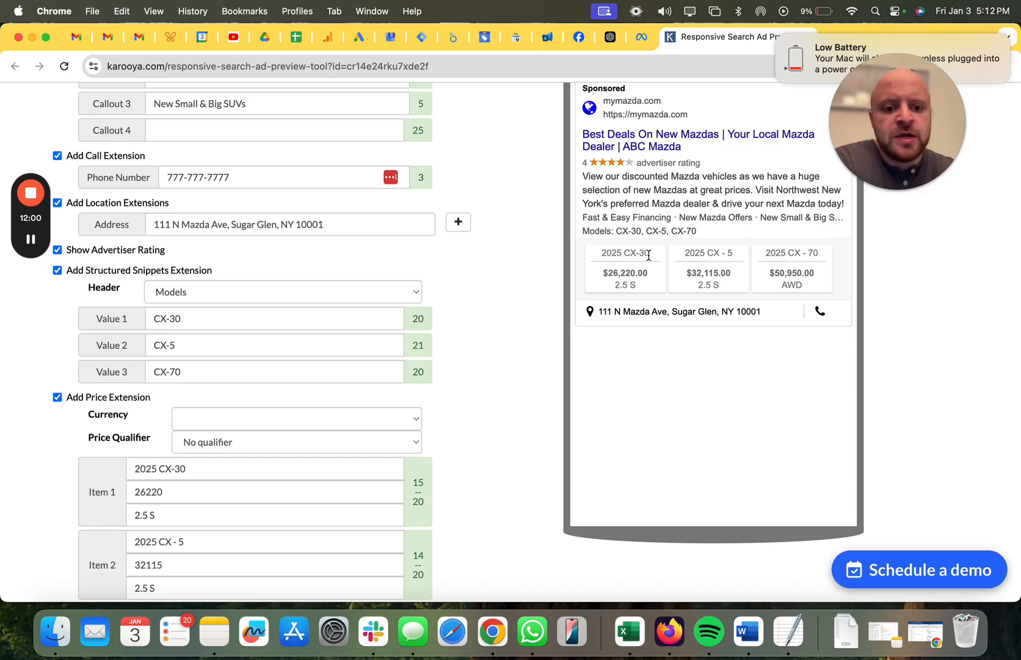
scroll(649, 255, "up", 1)
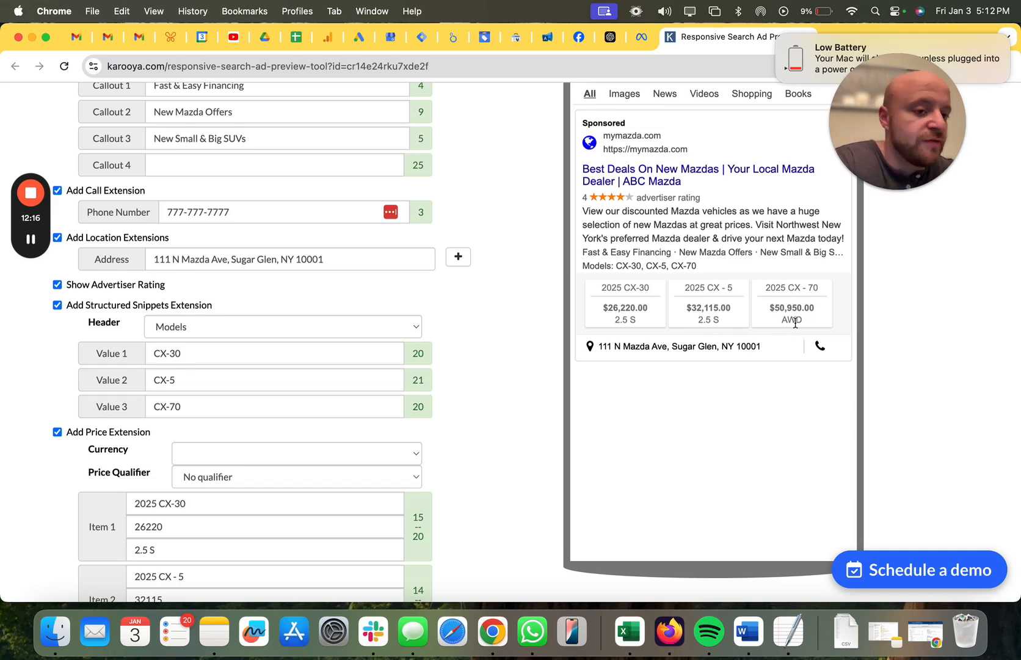
scroll(455, 370, "down", 3)
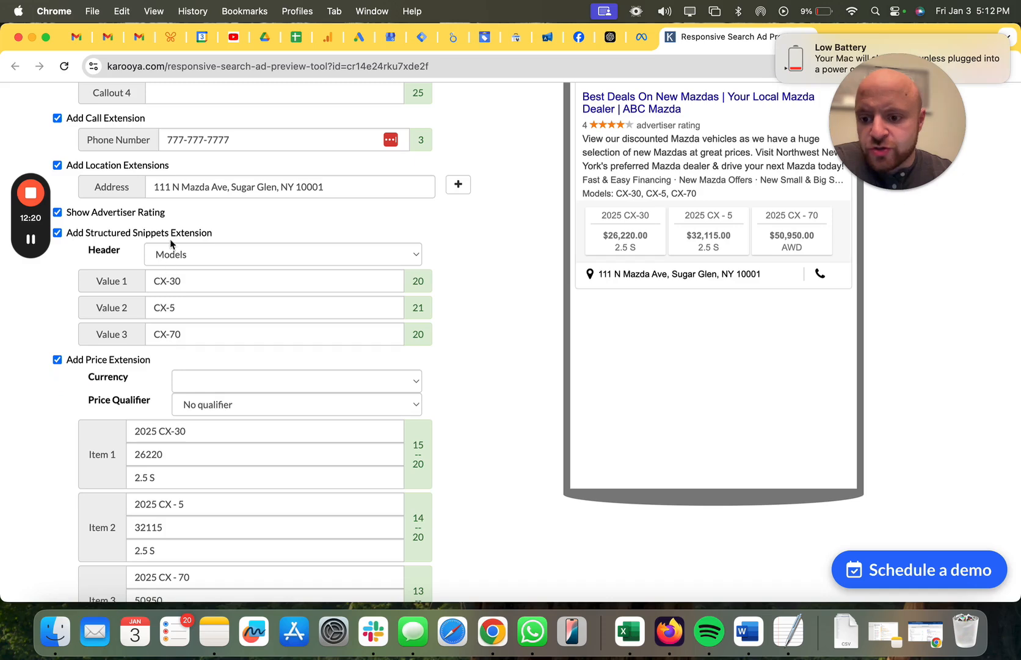
scroll(239, 346, "down", 1)
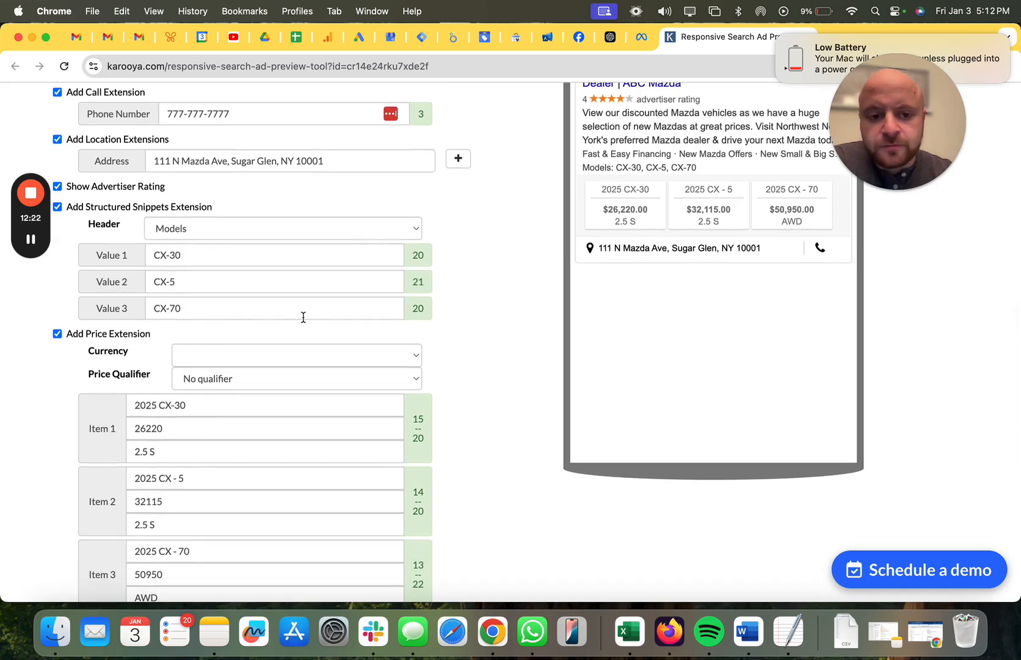
scroll(185, 329, "down", 3)
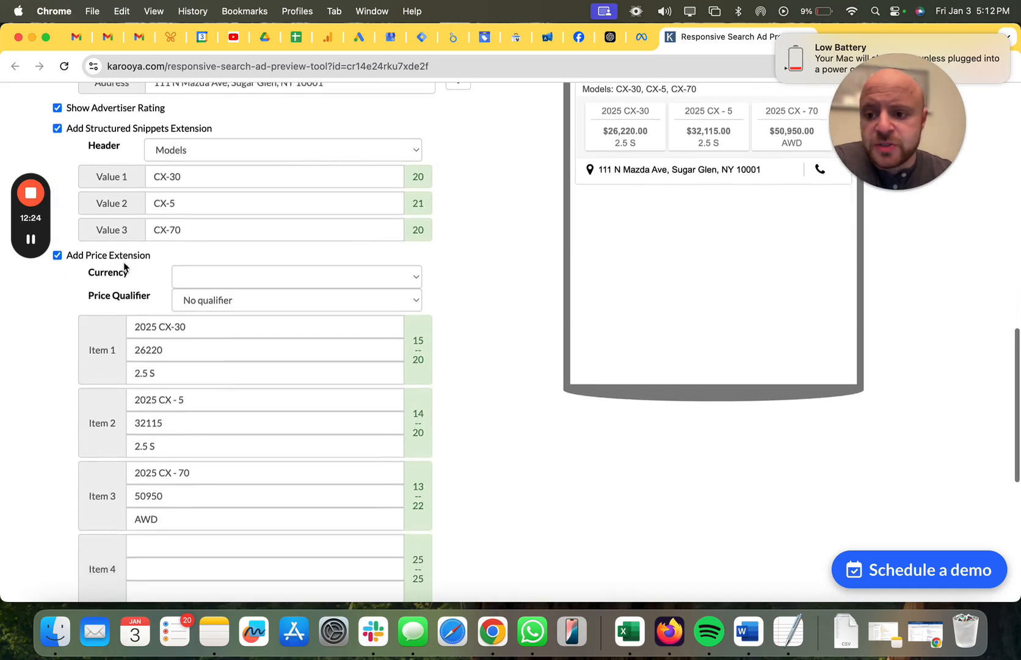
scroll(154, 408, "down", 2)
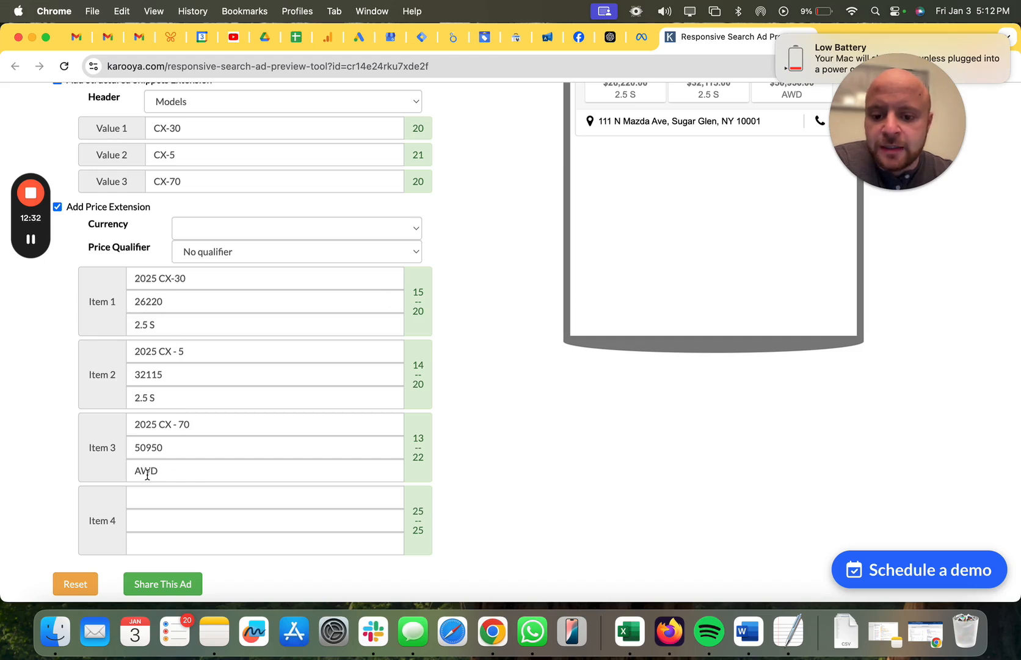
scroll(417, 287, "up", 3)
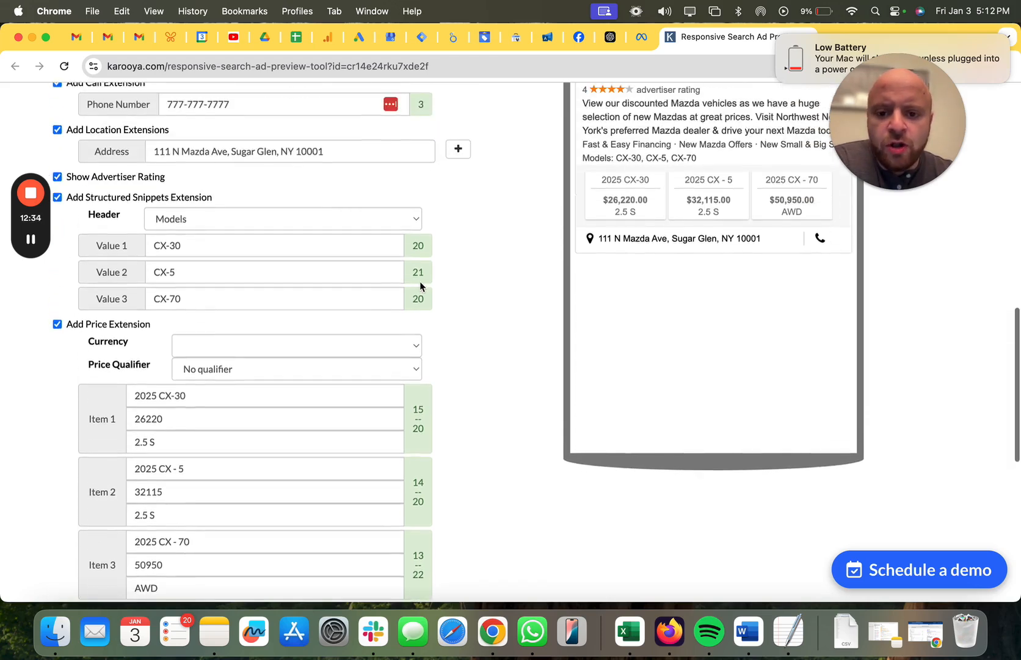
scroll(421, 276, "up", 6)
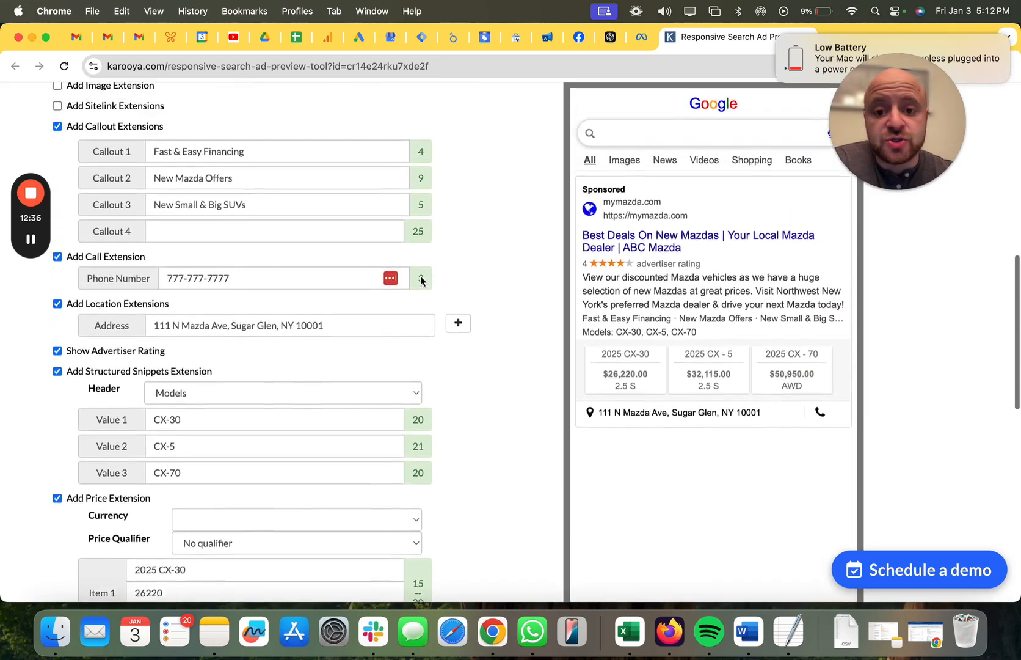
scroll(420, 281, "up", 1)
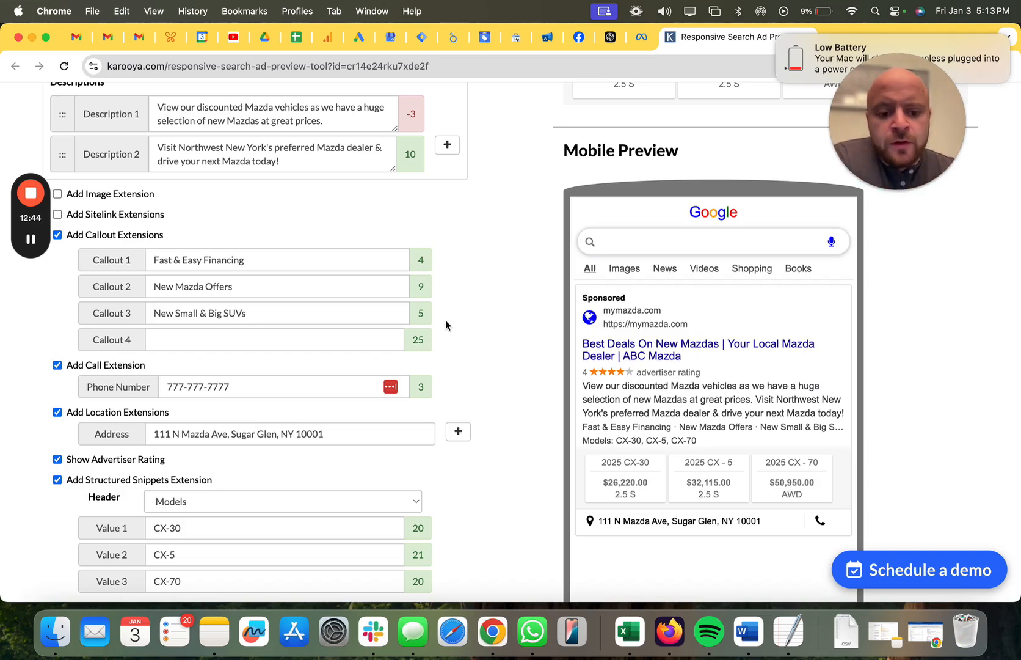
scroll(445, 319, "down", 3)
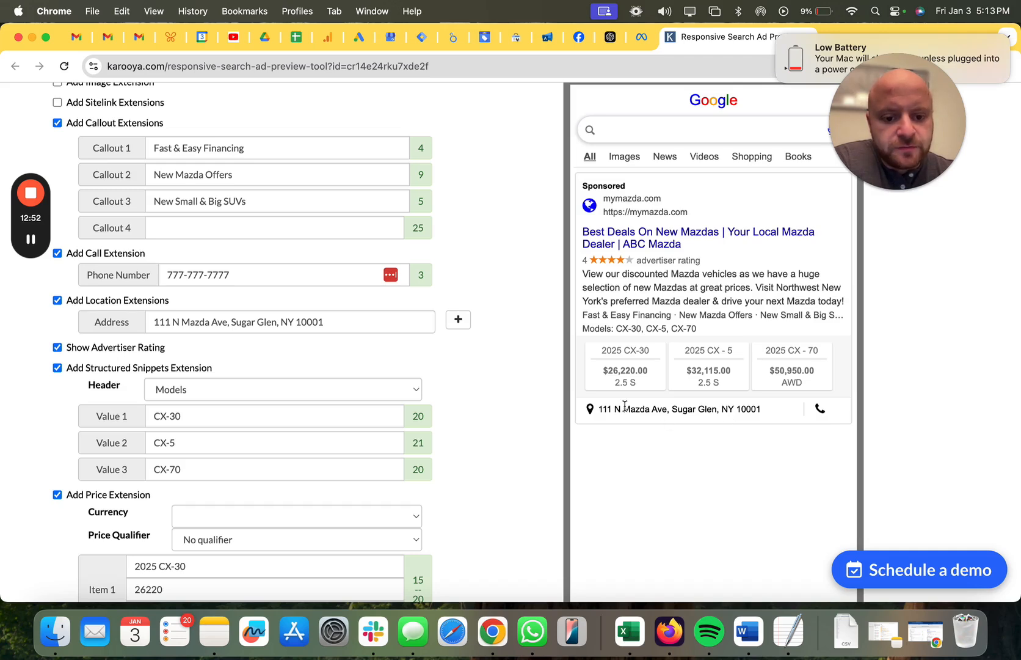
Review how the price items, address, phone number and advertiser rating appear in the ad's mobile and desktop previews.
scroll(500, 415, "down", 2)
scroll(500, 416, "down", 4)
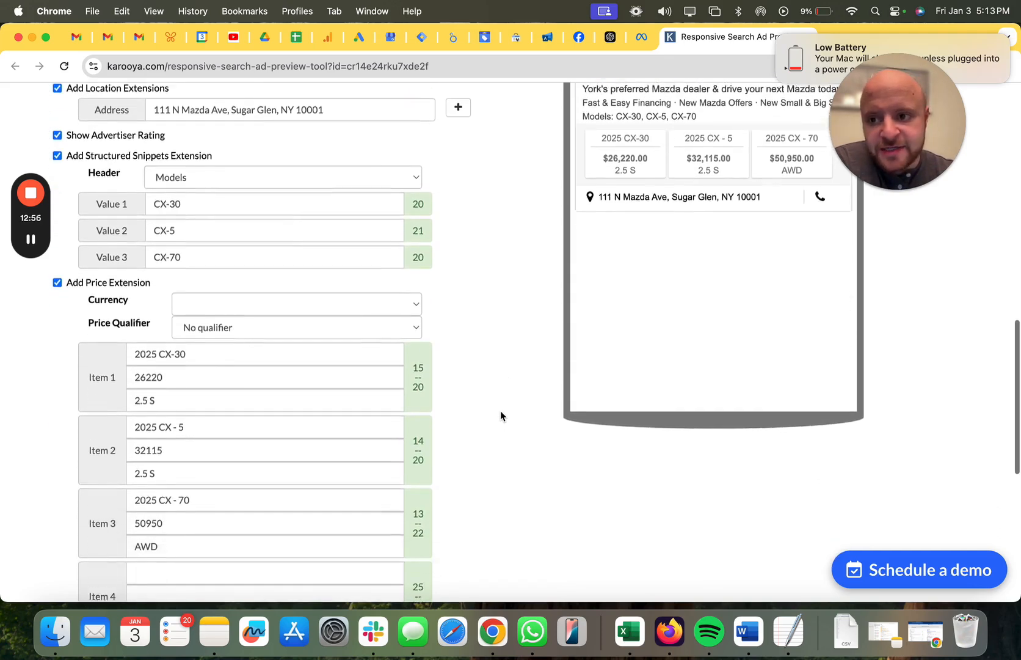
scroll(500, 416, "up", 2)
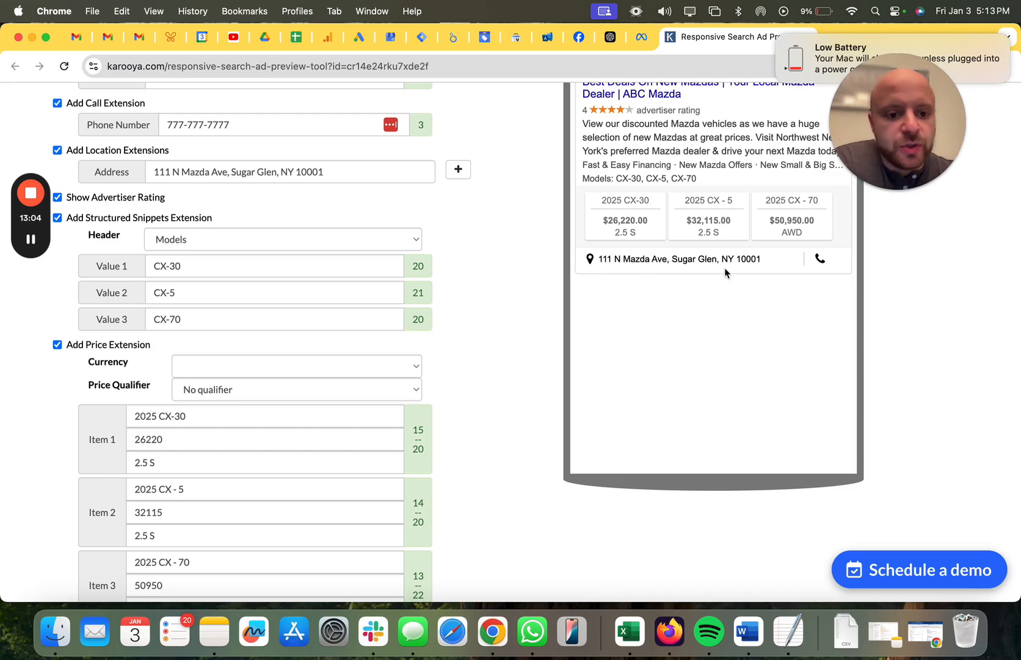
scroll(721, 257, "up", 10)
scroll(720, 255, "up", 3)
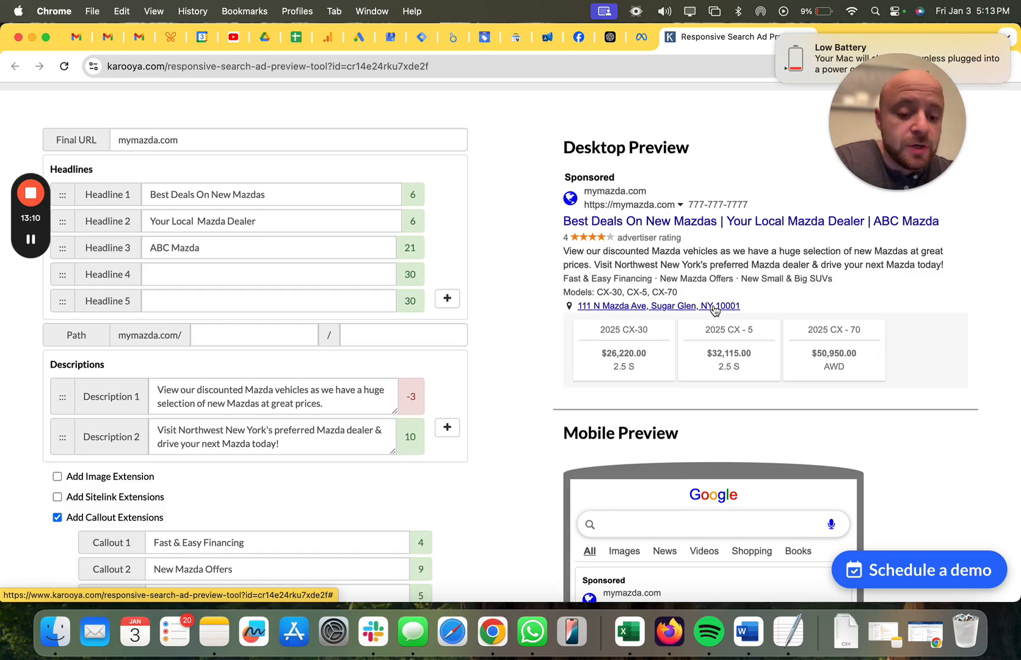
scroll(715, 310, "down", 4)
scroll(715, 310, "up", 1)
scroll(715, 310, "up", 2)
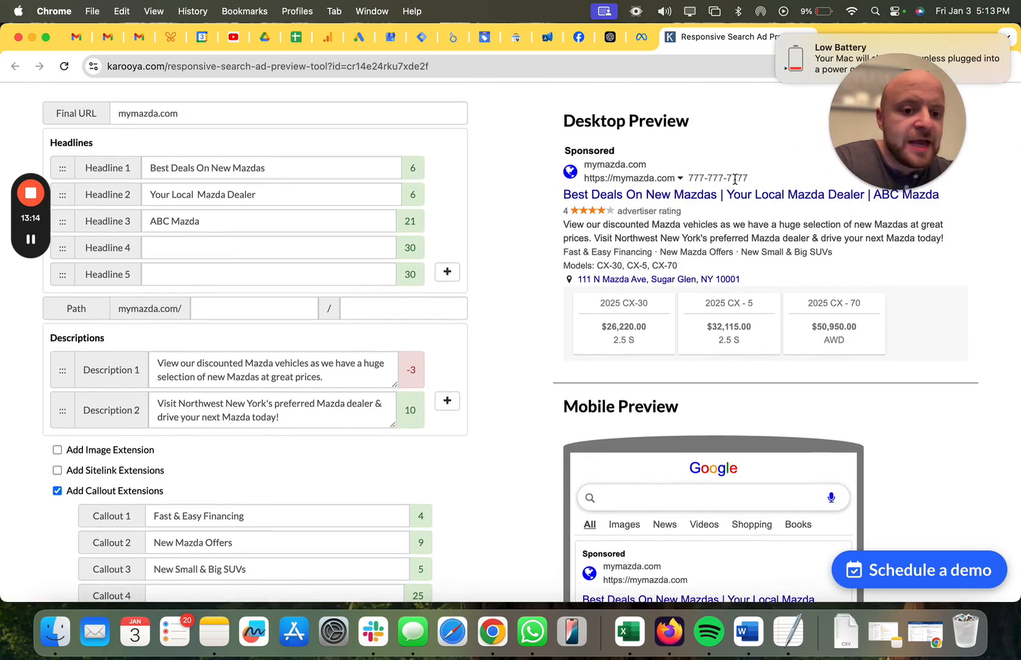
scroll(689, 180, "down", 8)
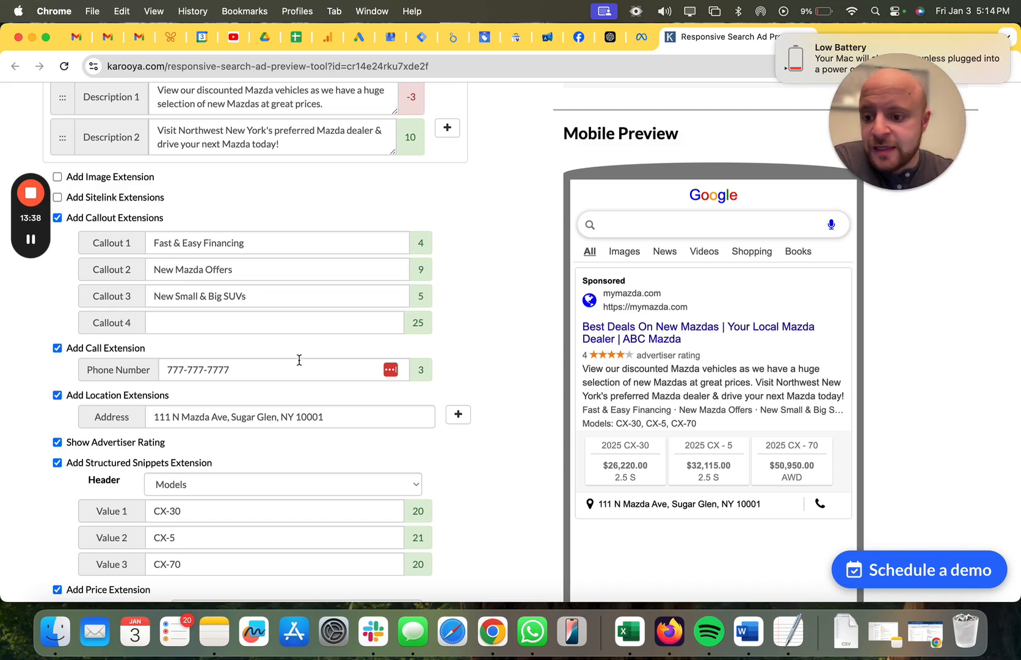
scroll(178, 204, "up", 4)
scroll(177, 203, "down", 7)
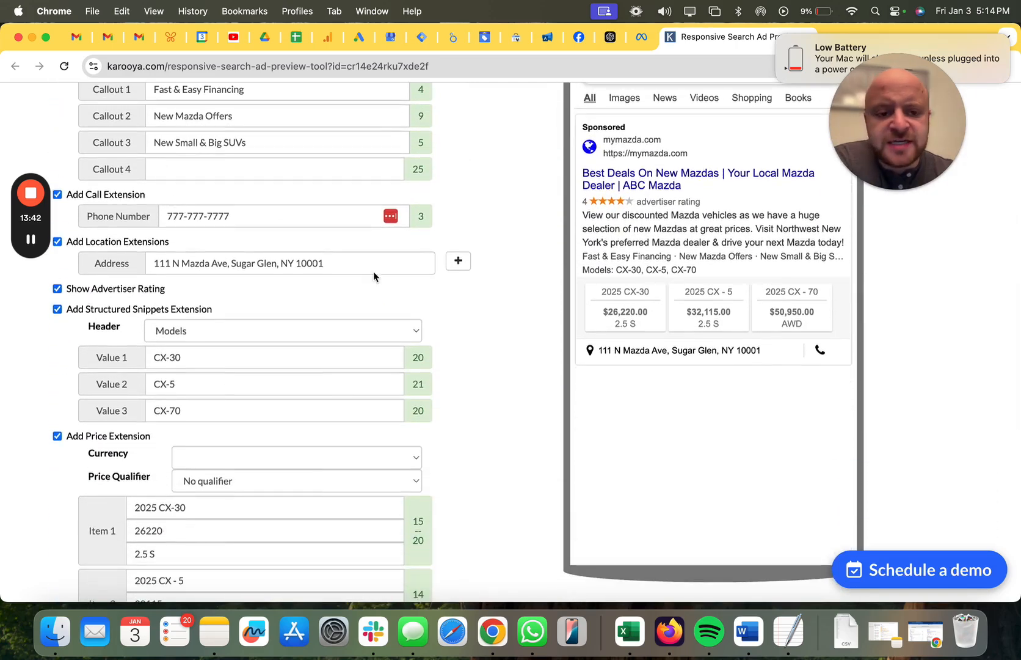
scroll(608, 242, "up", 2)
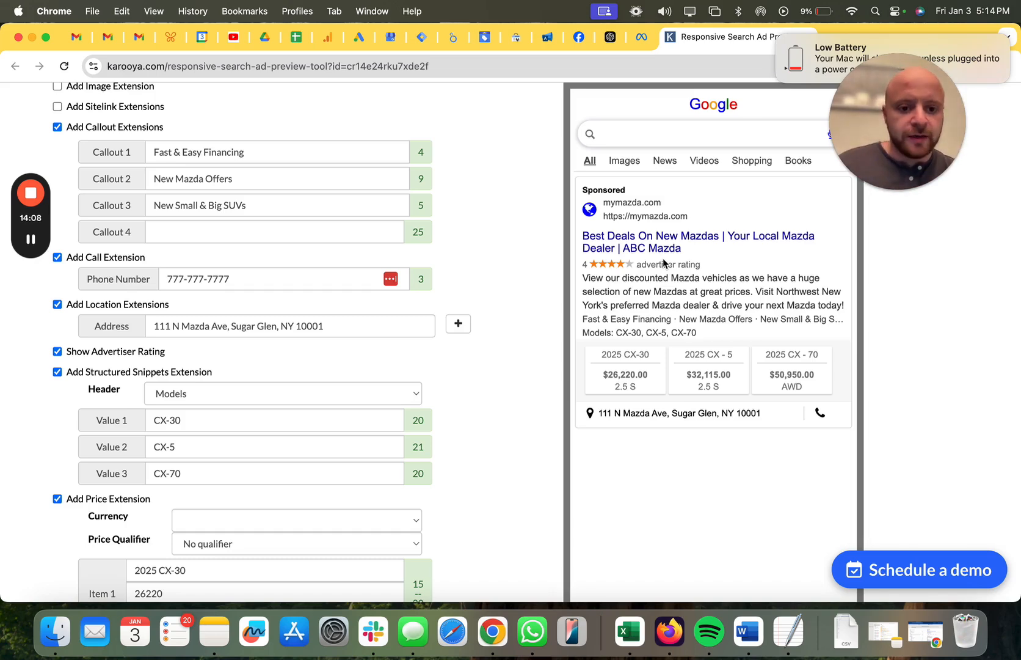
scroll(664, 262, "up", 15)
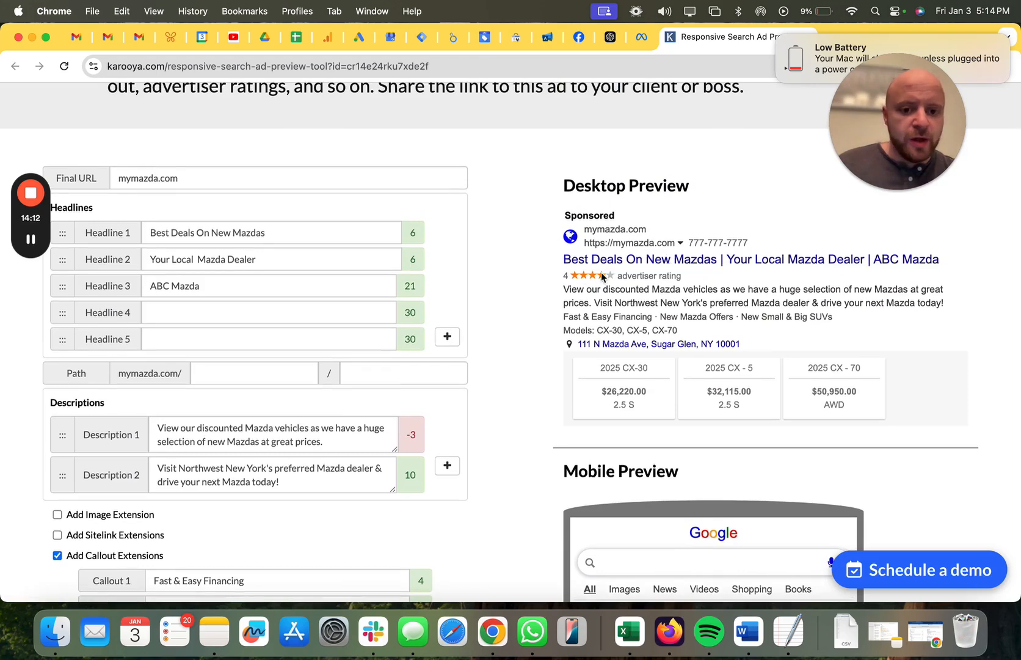
scroll(537, 330, "down", 5)
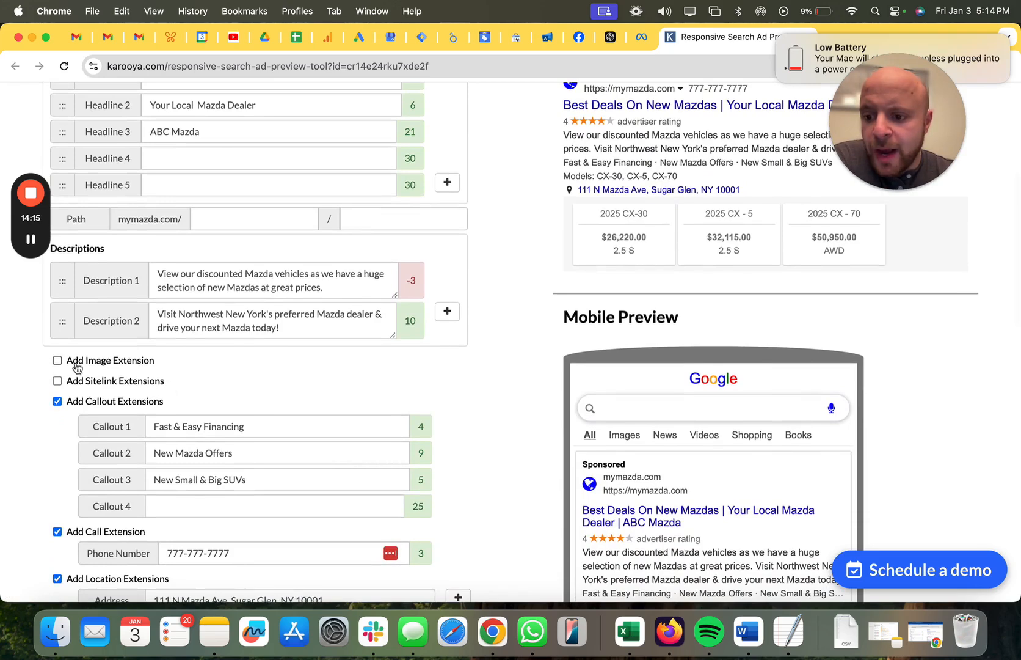
left_click(57, 360)
left_click(194, 386)
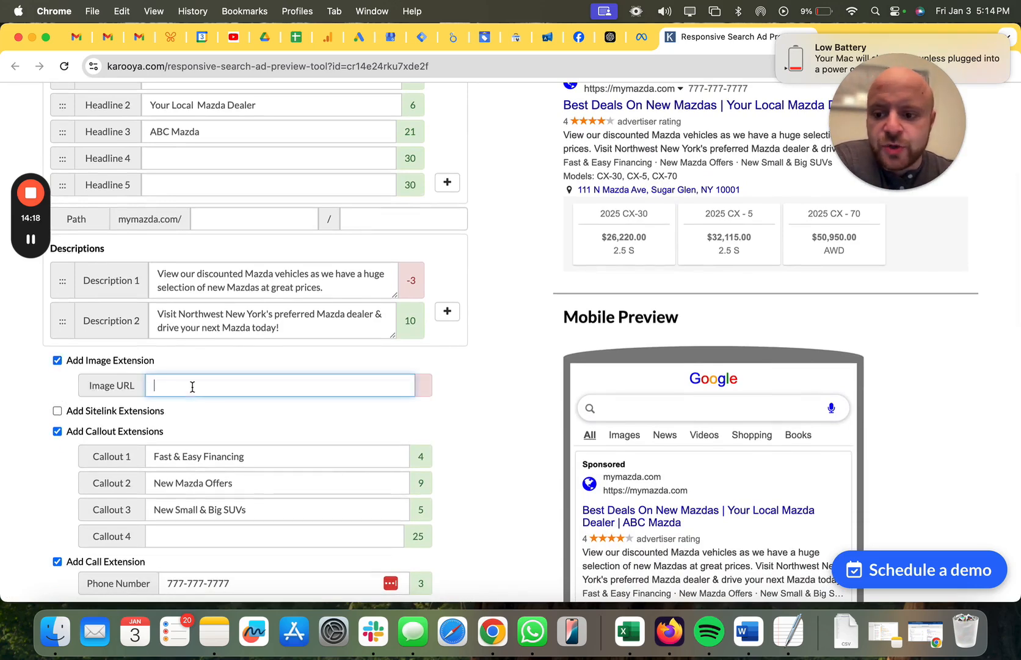
left_click_drag(876, 144, 502, 241)
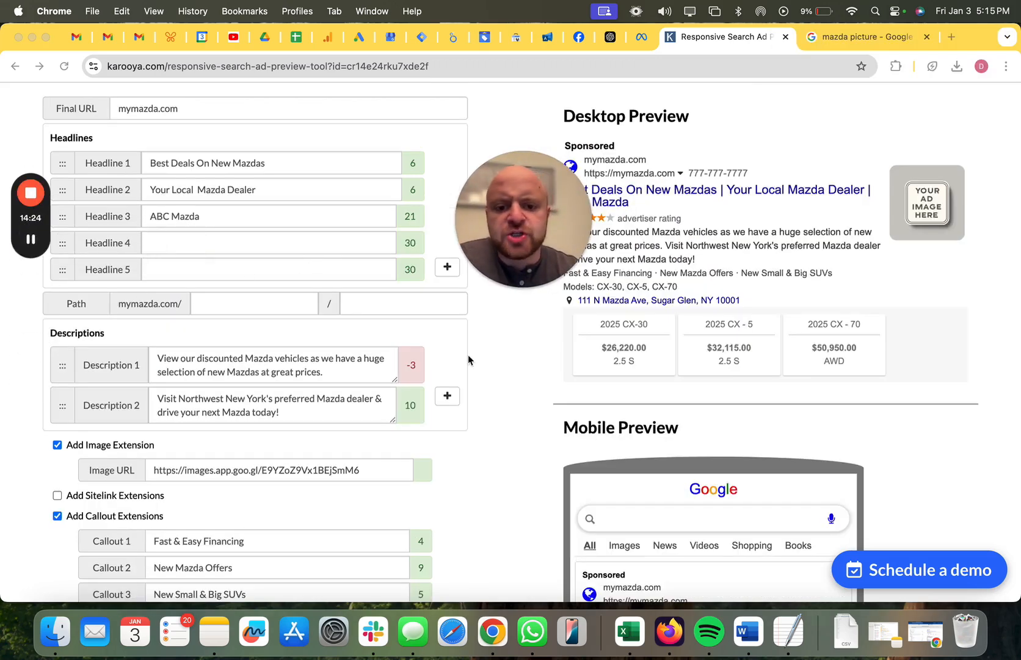
scroll(521, 354, "up", 1)
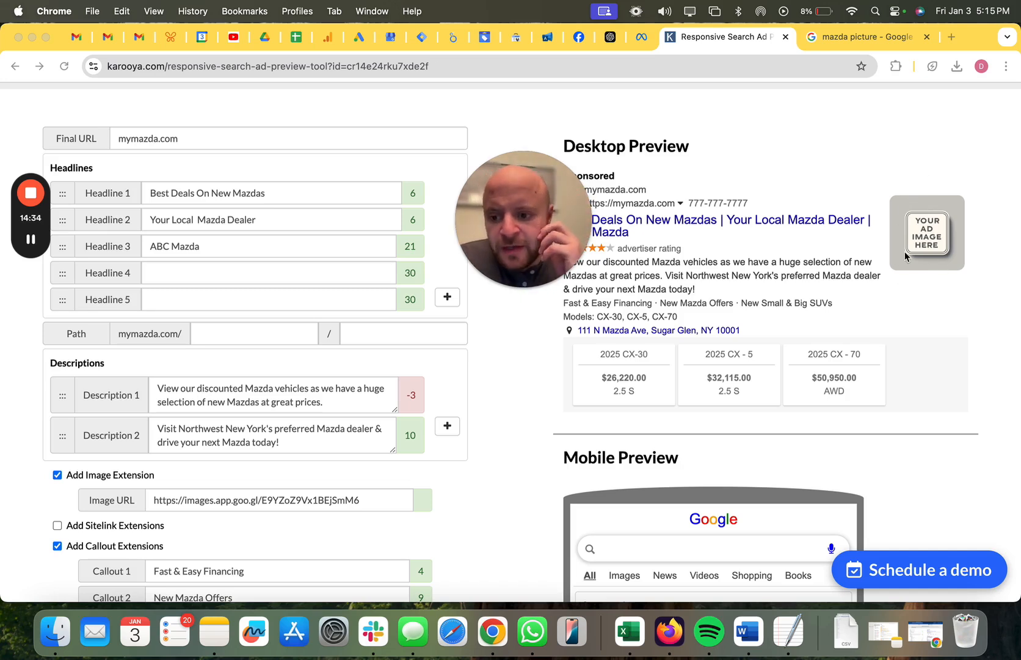
scroll(906, 256, "down", 5)
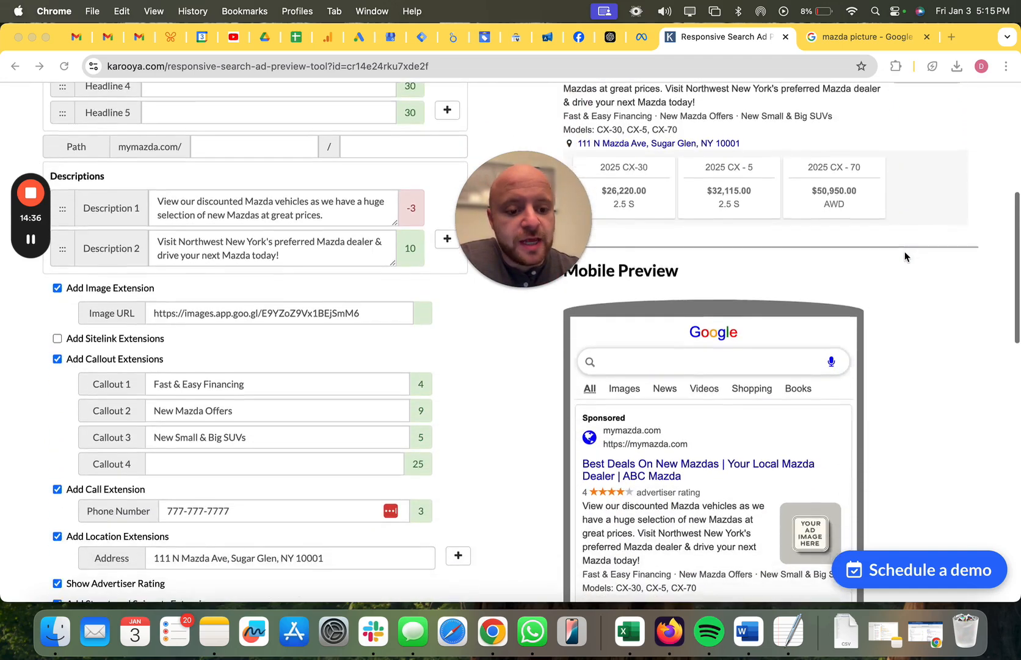
scroll(906, 255, "up", 4)
scroll(905, 196, "down", 5)
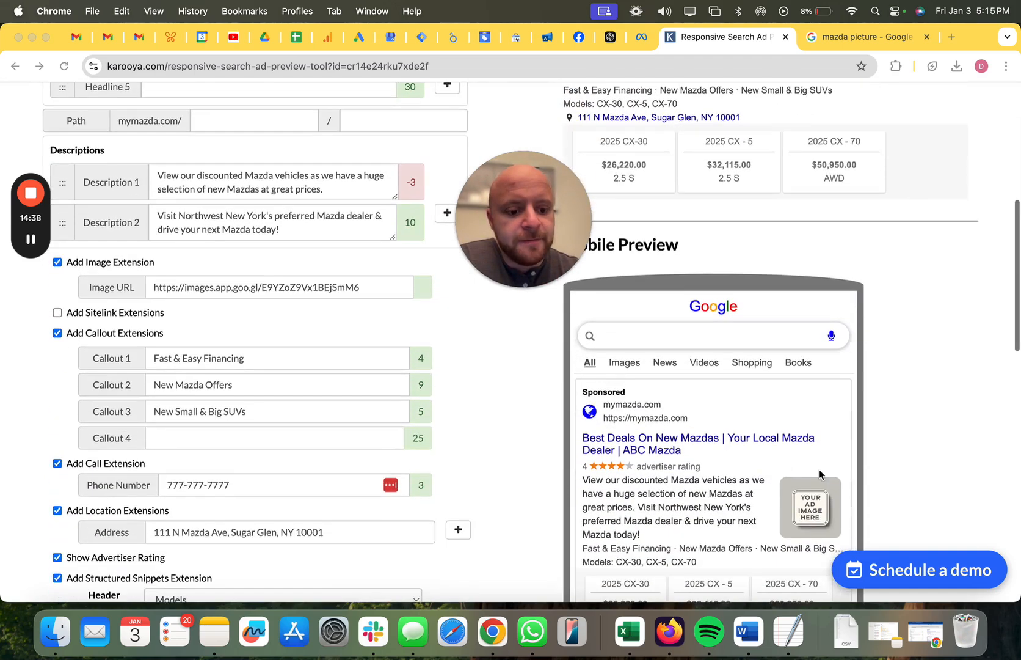
scroll(802, 503, "down", 2)
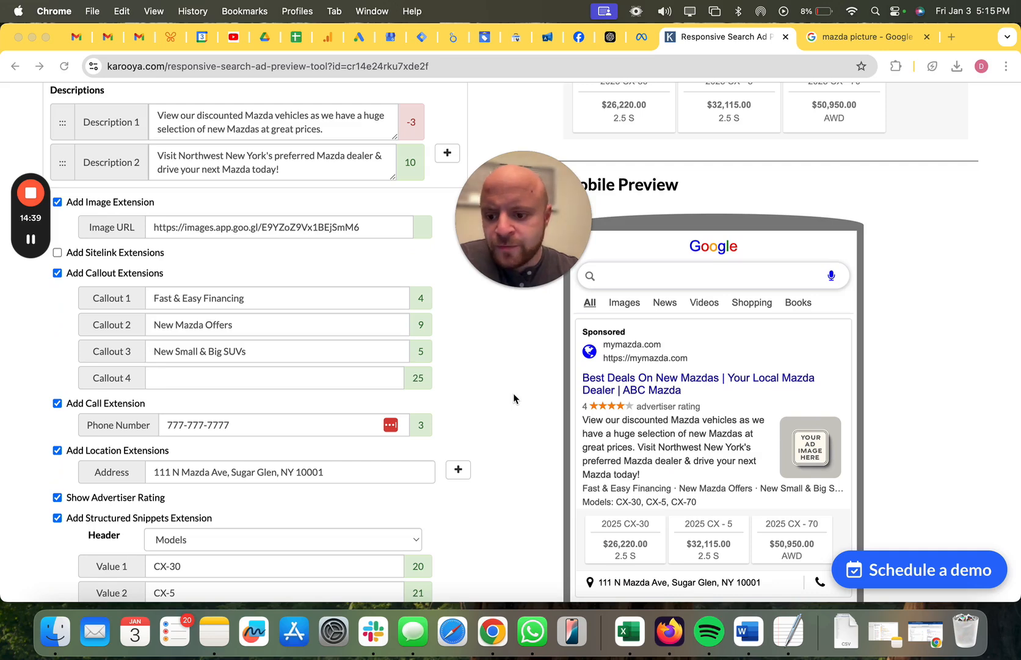
Enable the sitelink extensions and set Sitelink 1 to "New Mazdas".
scroll(513, 398, "up", 1)
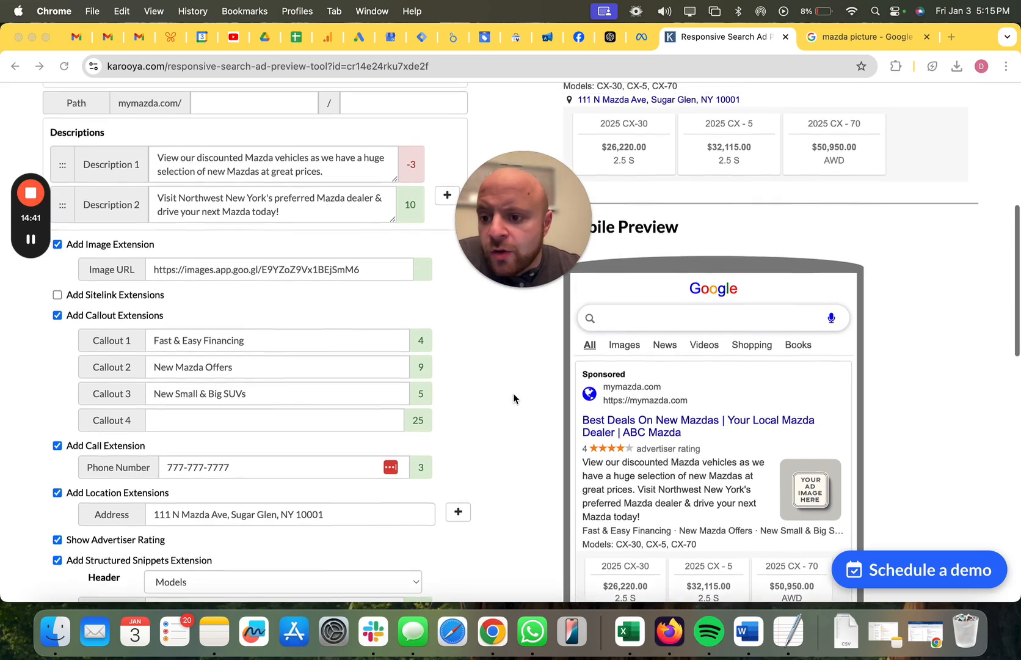
left_click(57, 295)
triple_click(205, 354)
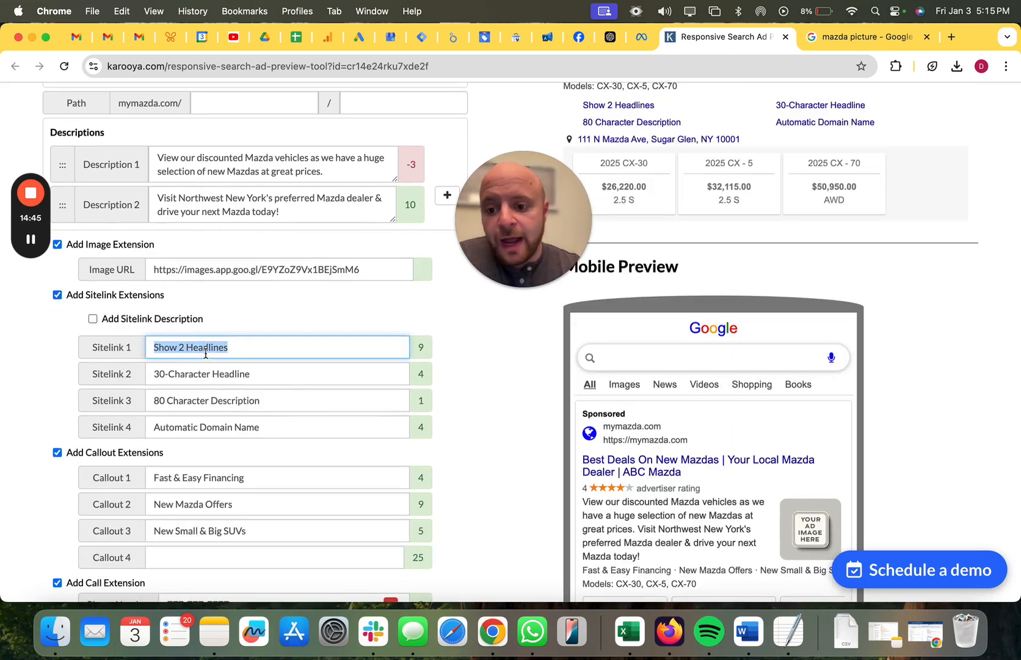
type("New ")
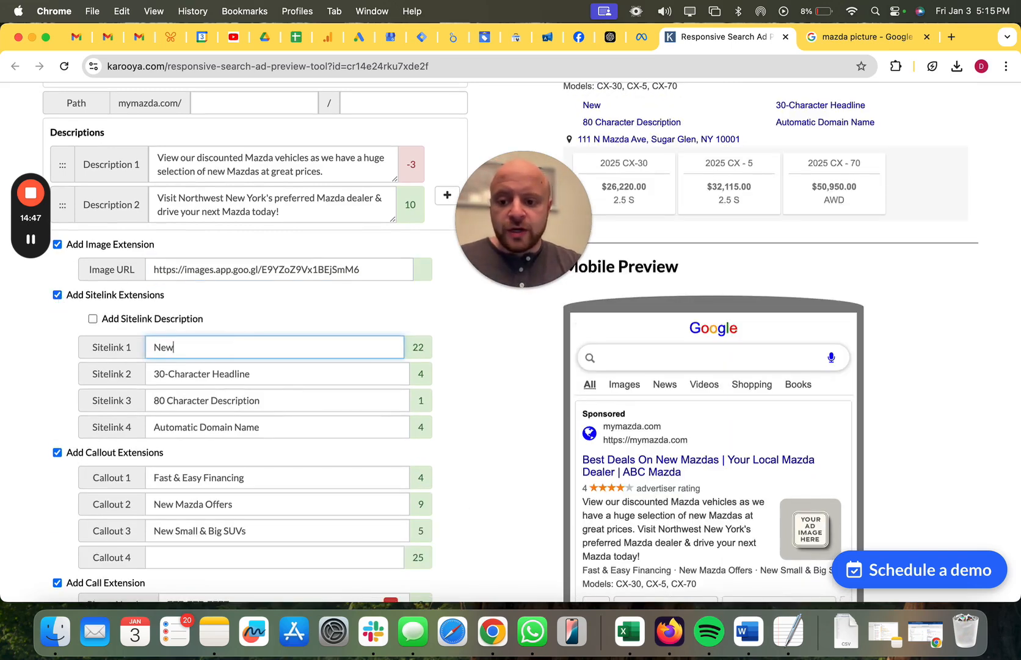
type("MAzd")
key("BackSpace")
key("BackSpace")
key("BackSpace")
type("azdas")
Set Sitelink 2 to "Used Mazdas".
key("Tab")
type("Used Mazdas")
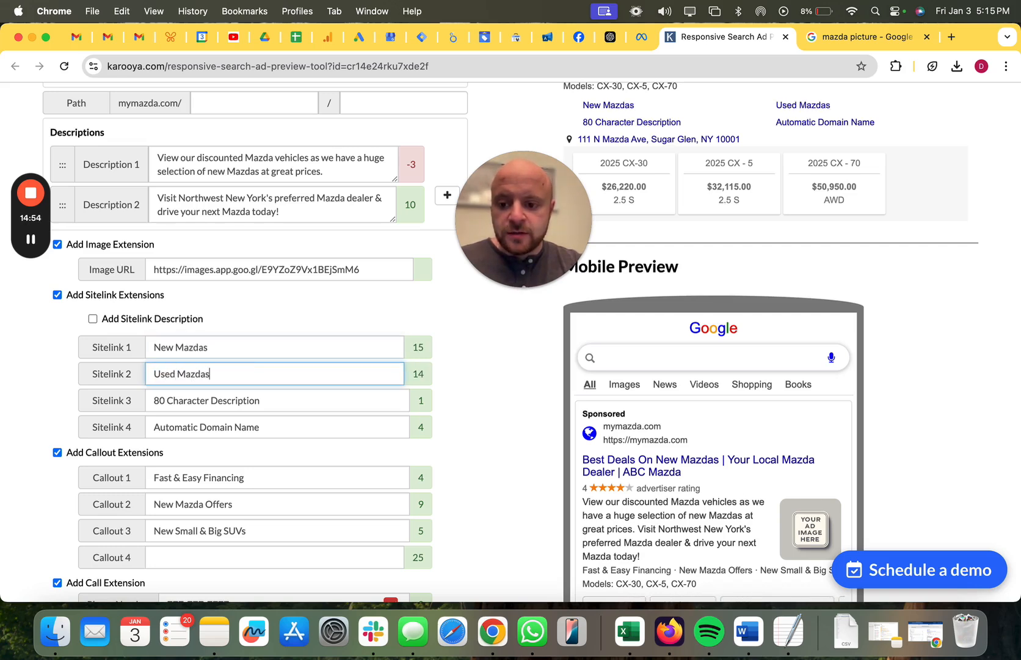
Set Sitelink 3 to "Service Your Mazda" and Sitelink 4 to "Value Your Vehicle".
key("Tab")
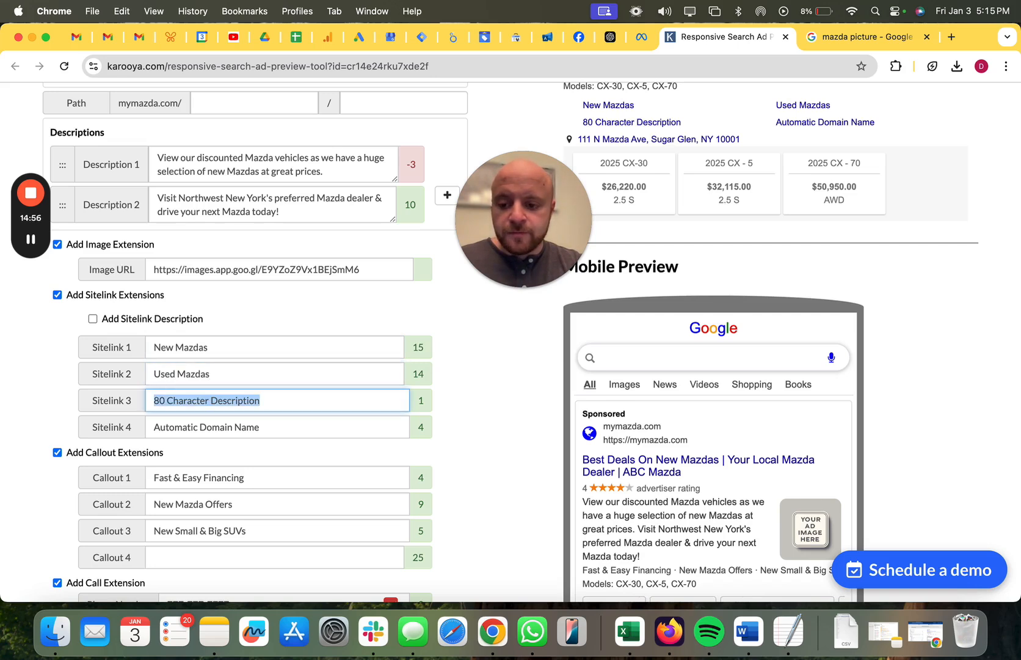
type("Servi")
key("BackSpace")
key("BackSpace")
key("BackSpace")
type("rvice Your Mazd")
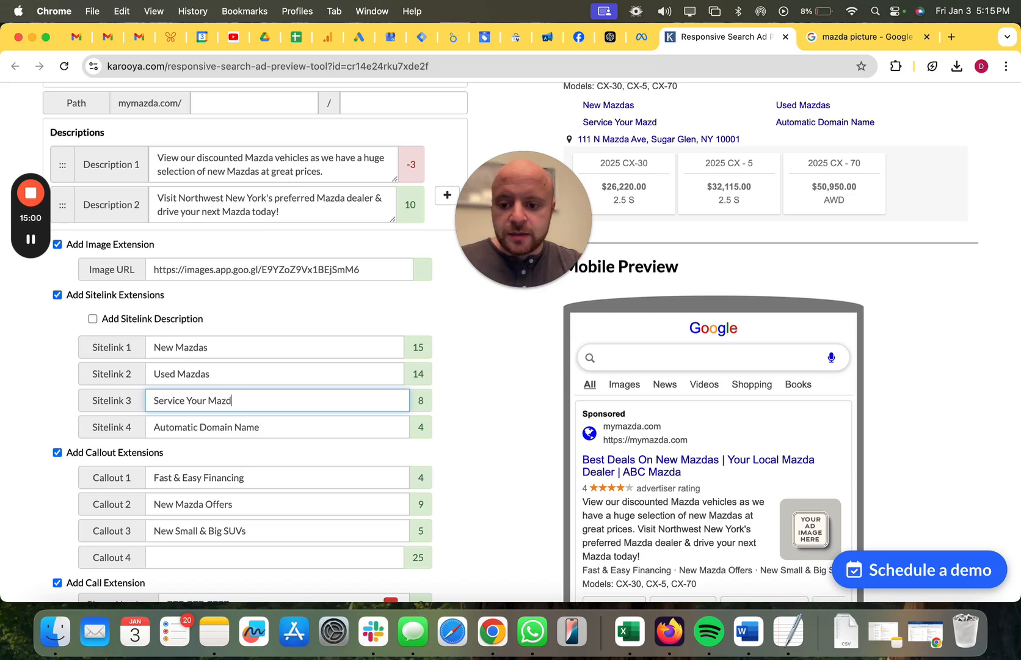
type("a")
key("Tab")
type("Value Your Vehicle")
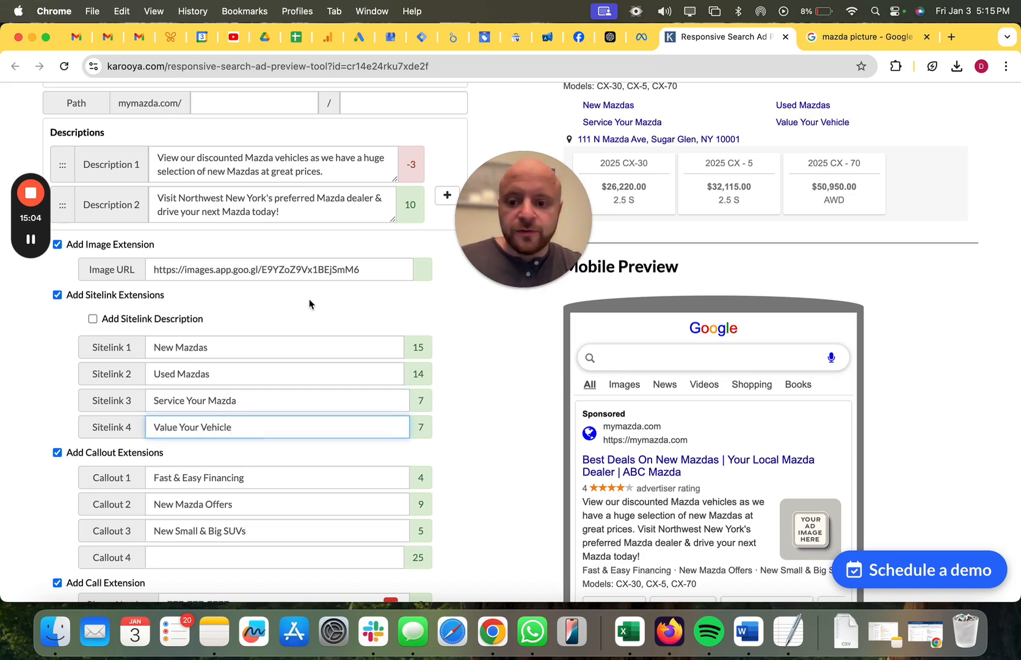
Replace the word "Used" with "Pre-Owned" in Sitelink 2.
double_click(167, 374)
type("Pre-O")
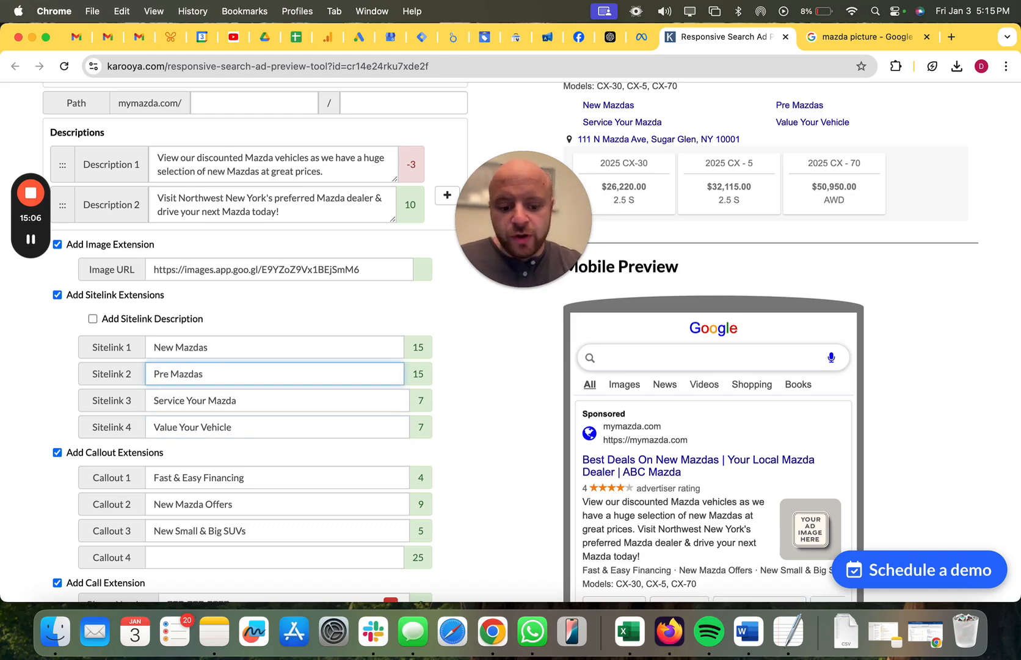
type("wned")
Examine how the four sitelinks appear alongside the other extensions in the desktop and mobile previews.
scroll(483, 344, "up", 5)
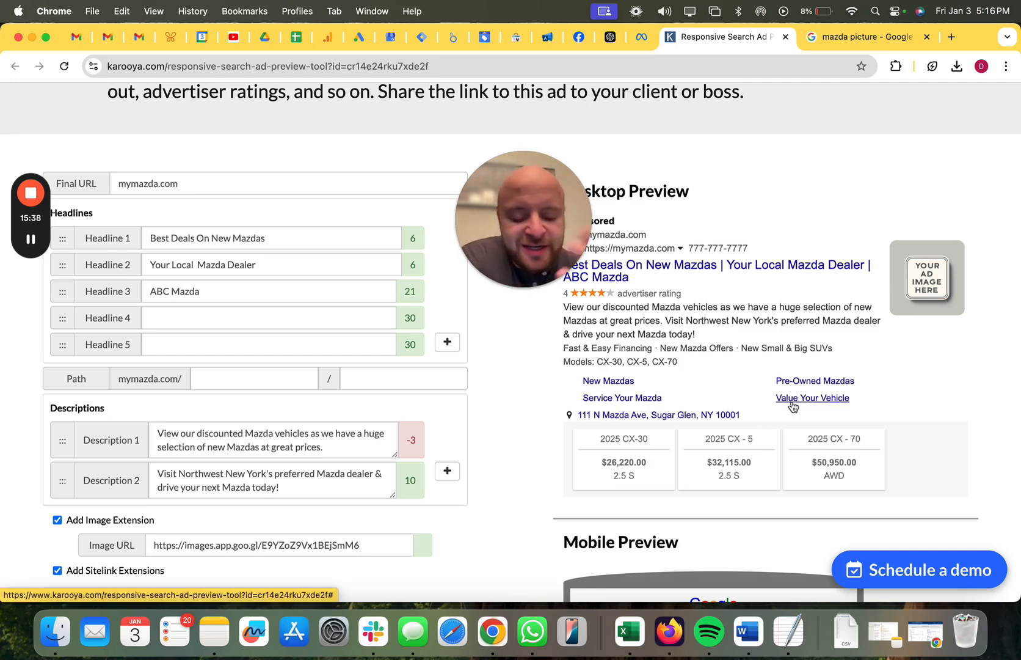
scroll(831, 372, "down", 2)
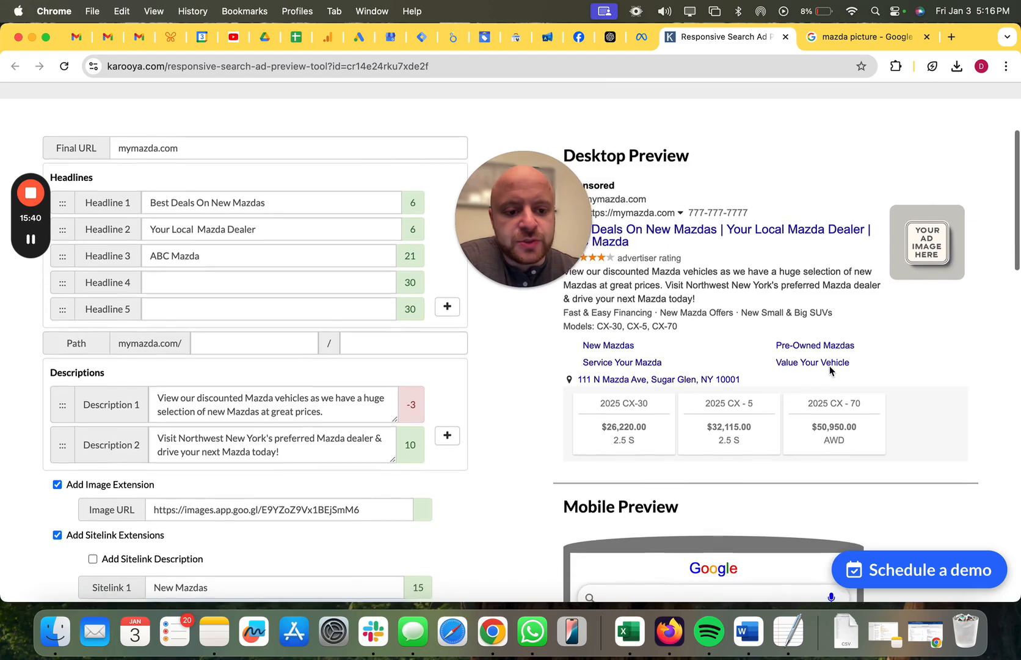
scroll(831, 370, "down", 5)
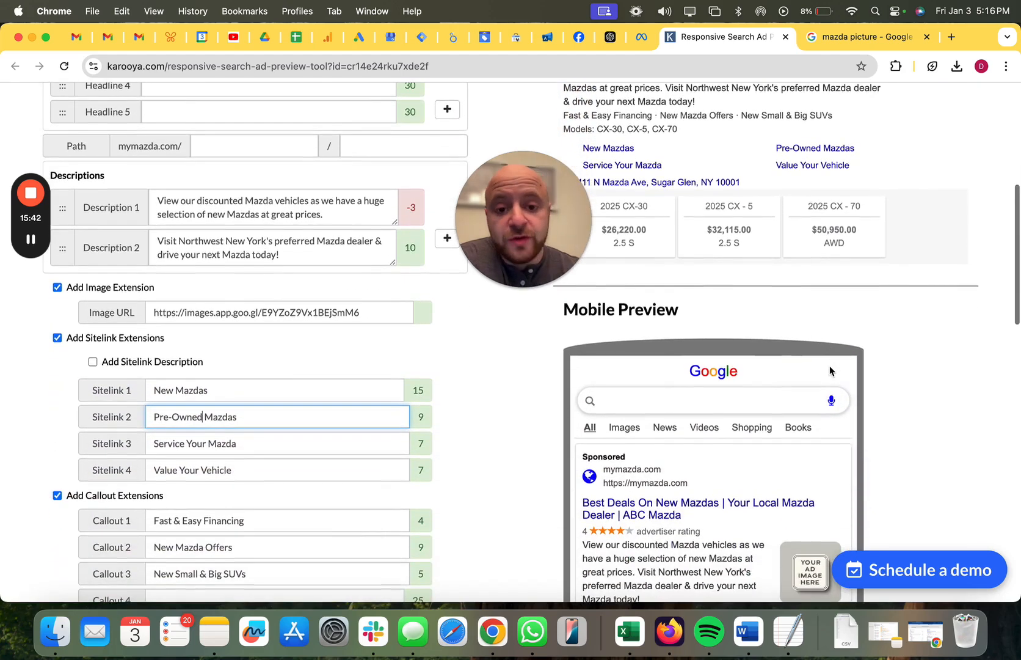
scroll(830, 369, "down", 4)
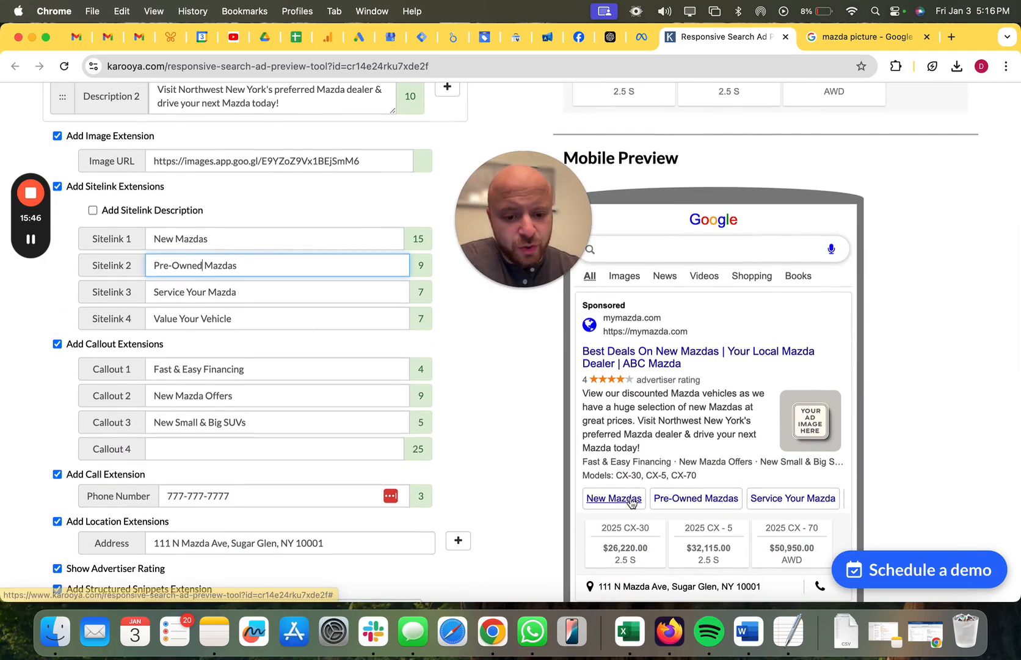
scroll(631, 503, "down", 1)
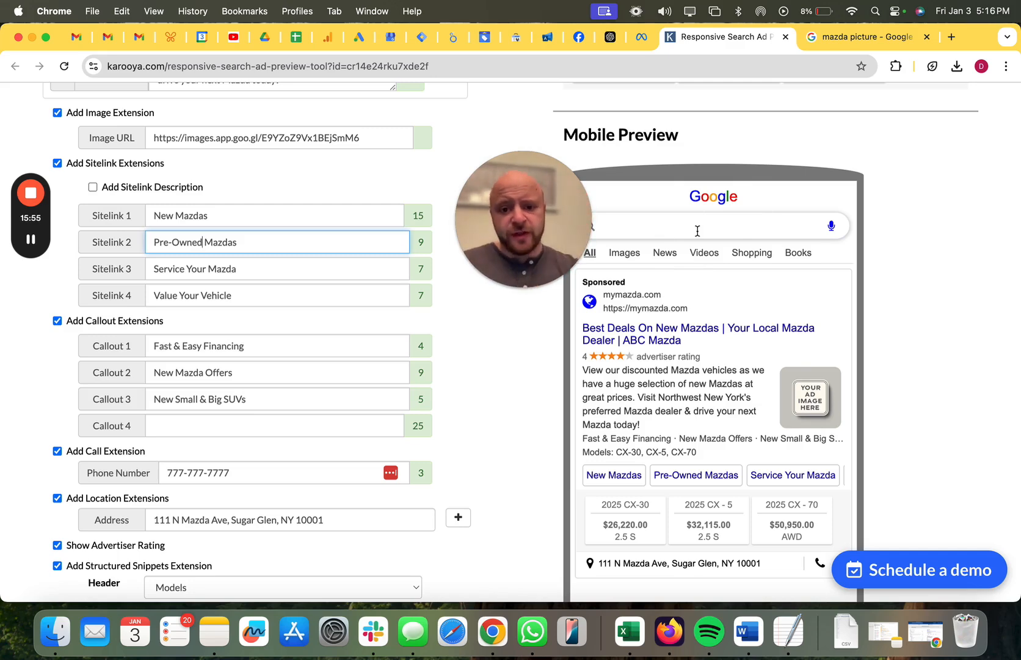
left_click_drag(562, 202, 505, 193)
scroll(912, 296, "down", 1)
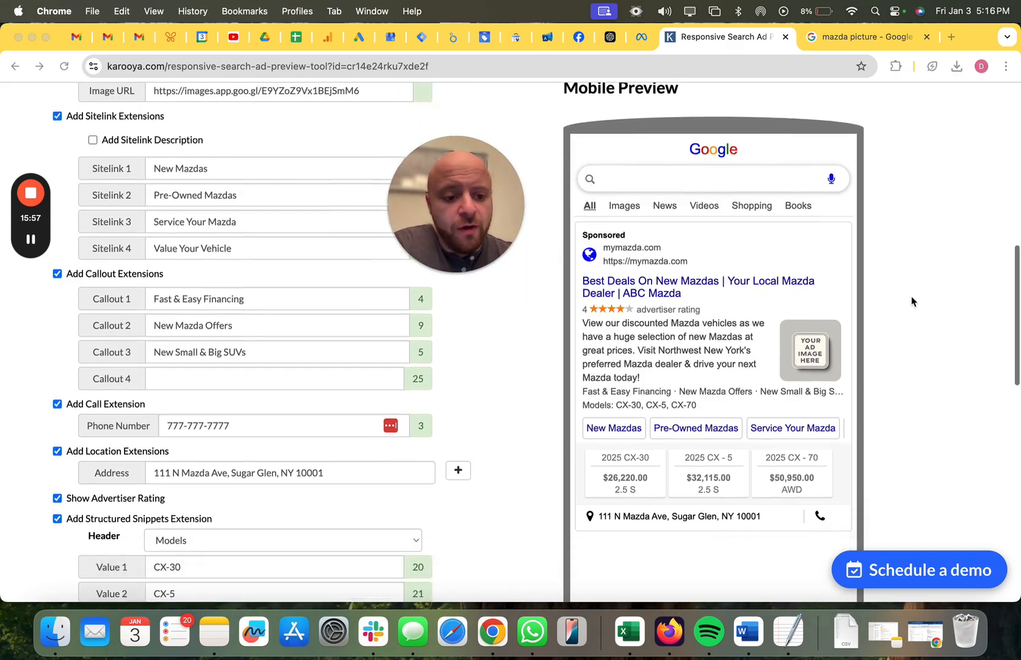
scroll(911, 297, "up", 1)
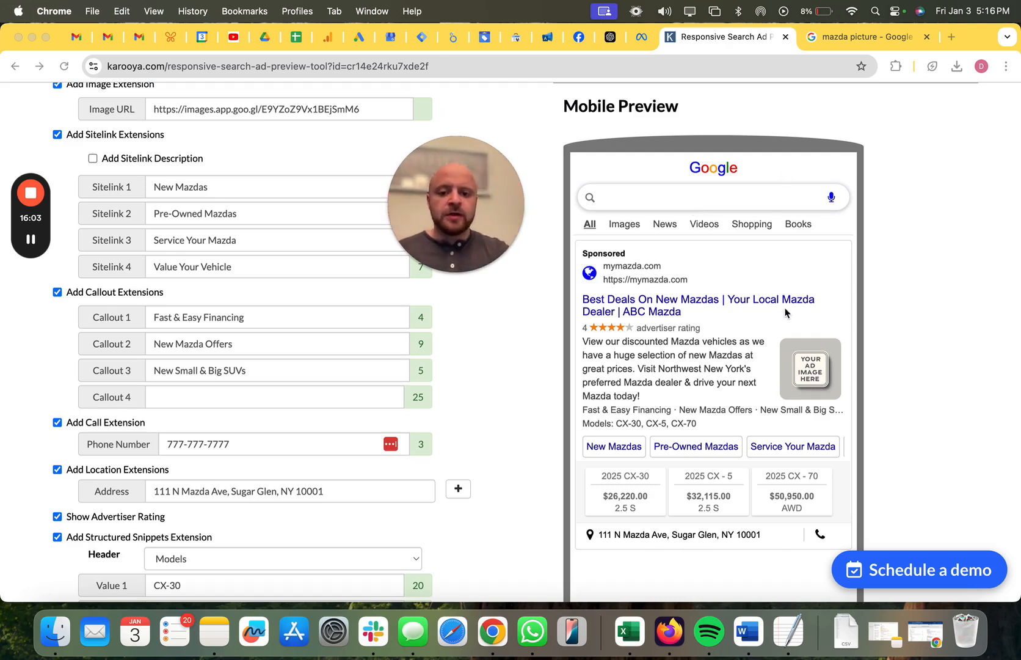
Compare the sponsored ads in the Google results for "mazda dealer near me" with the improved ad in the preview tool.
key("ctrl+Right")
left_click_drag(466, 177, 657, 285)
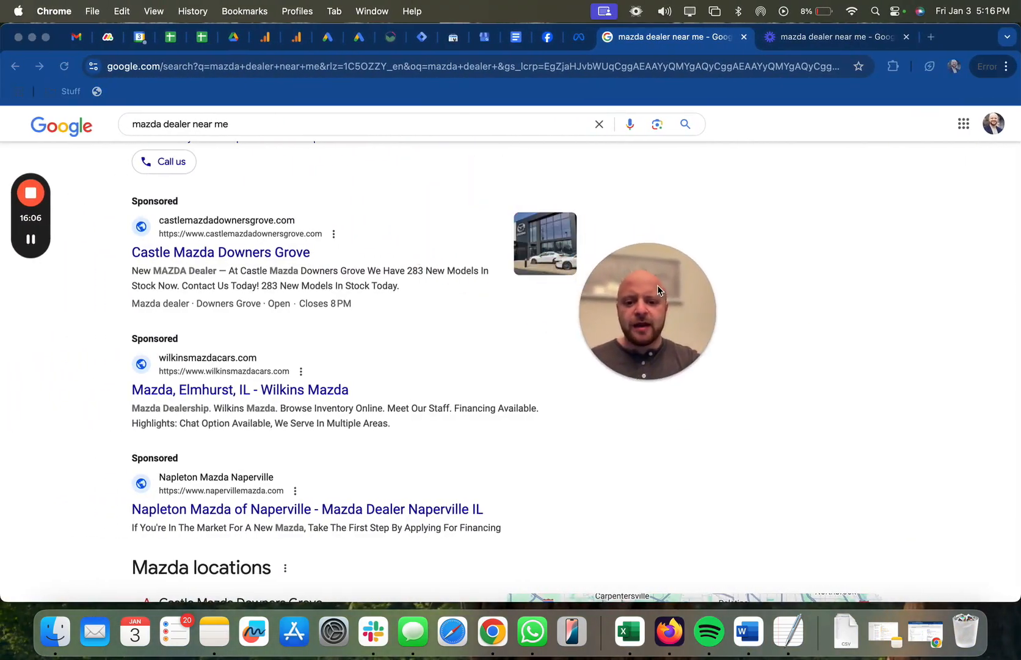
scroll(556, 357, "down", 3)
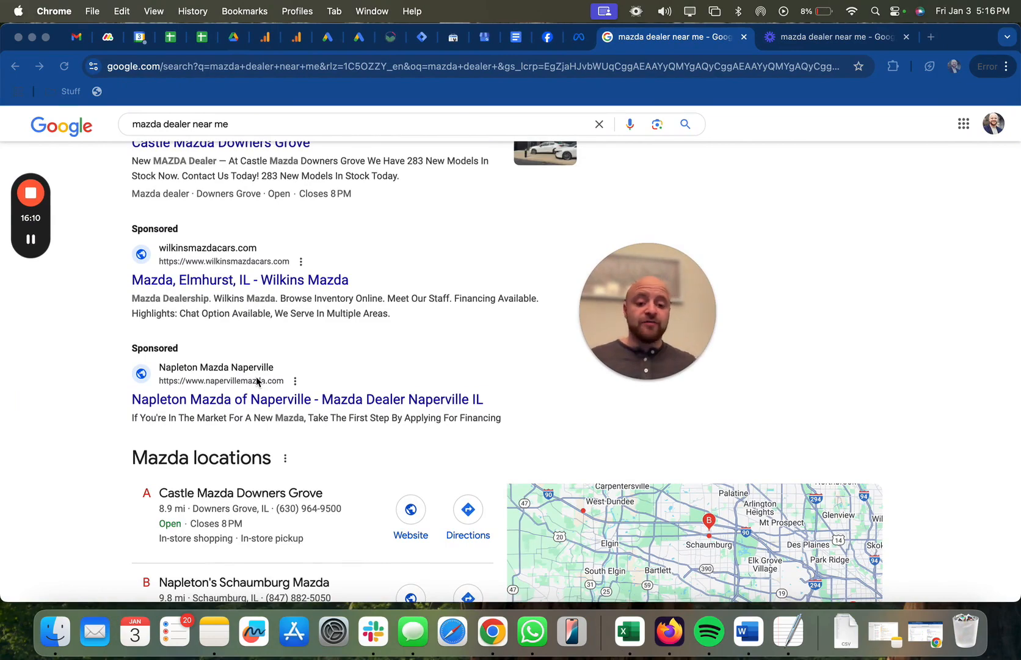
key("ctrl+Right")
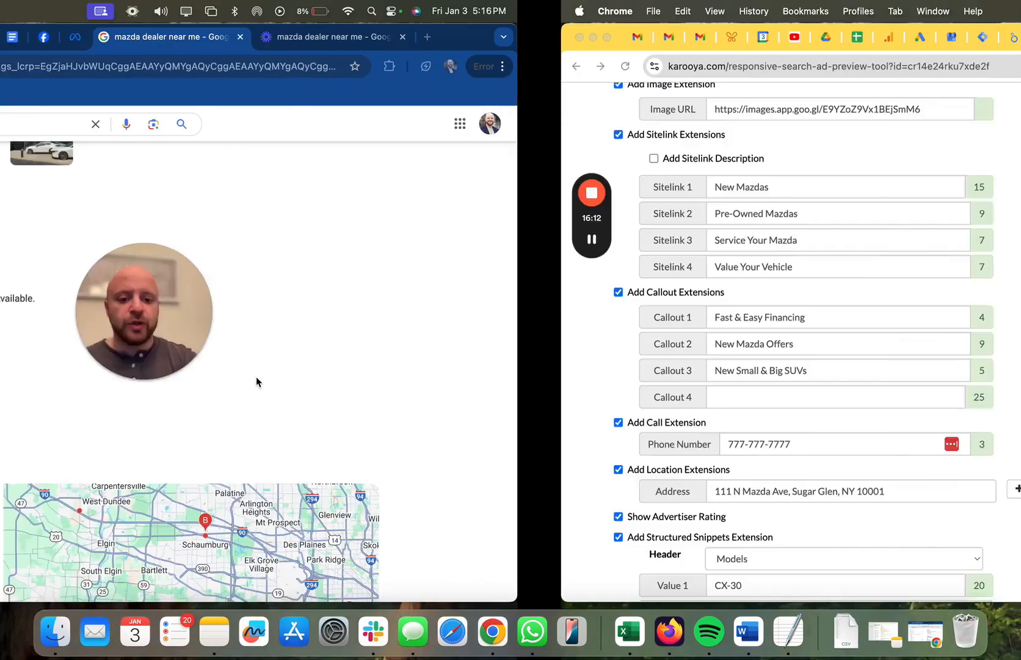
scroll(318, 273, "up", 5)
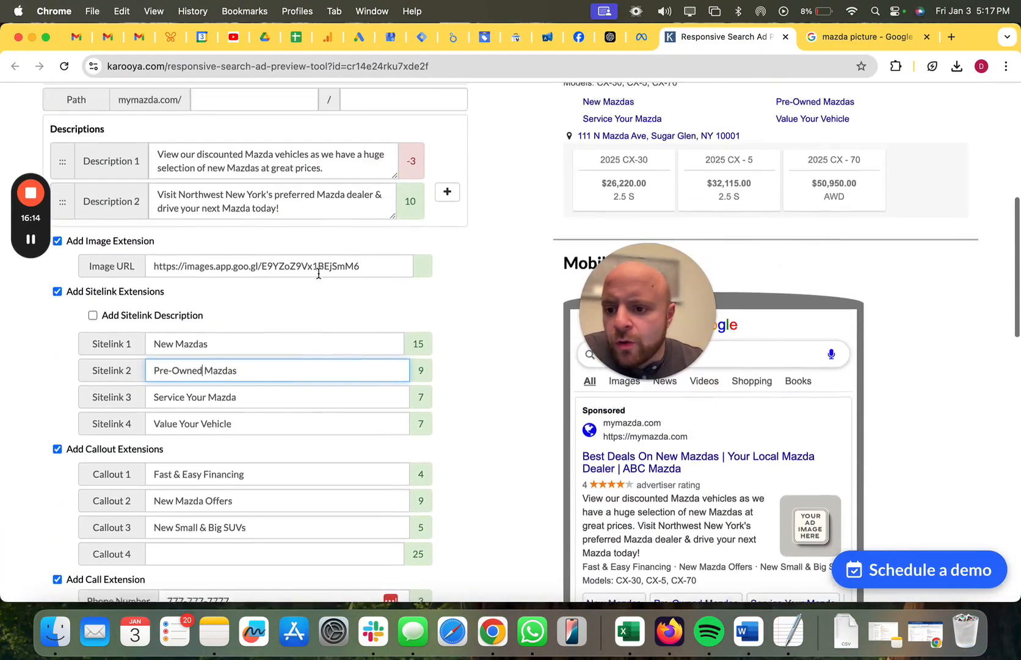
scroll(123, 339, "up", 8)
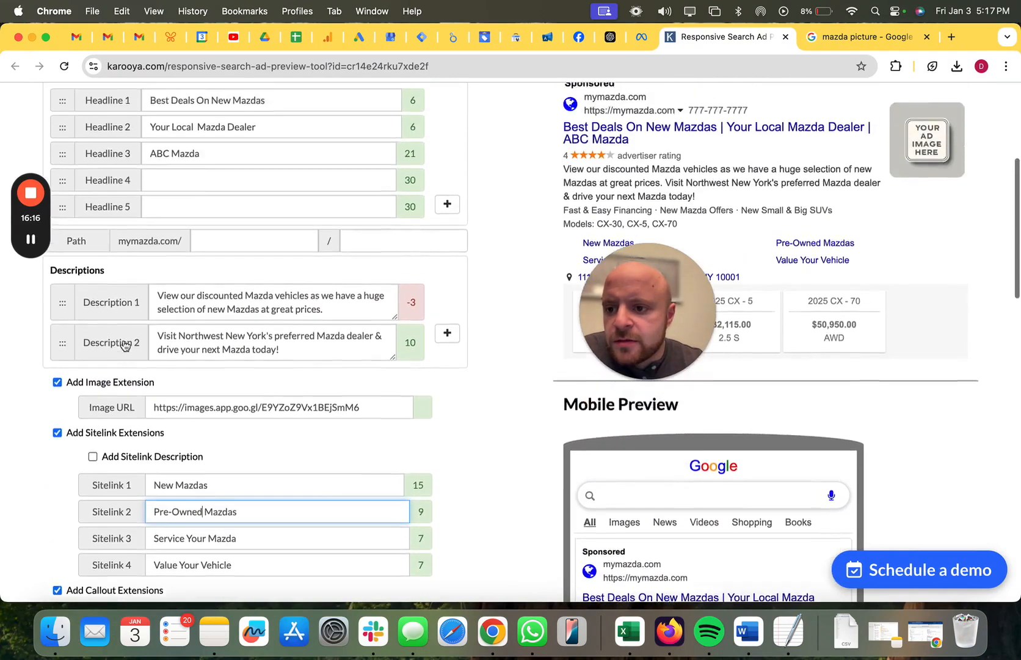
Review the improved ad's headlines, descriptions and every extension from image to price, along with the desktop and mobile previews.
scroll(123, 340, "up", 2)
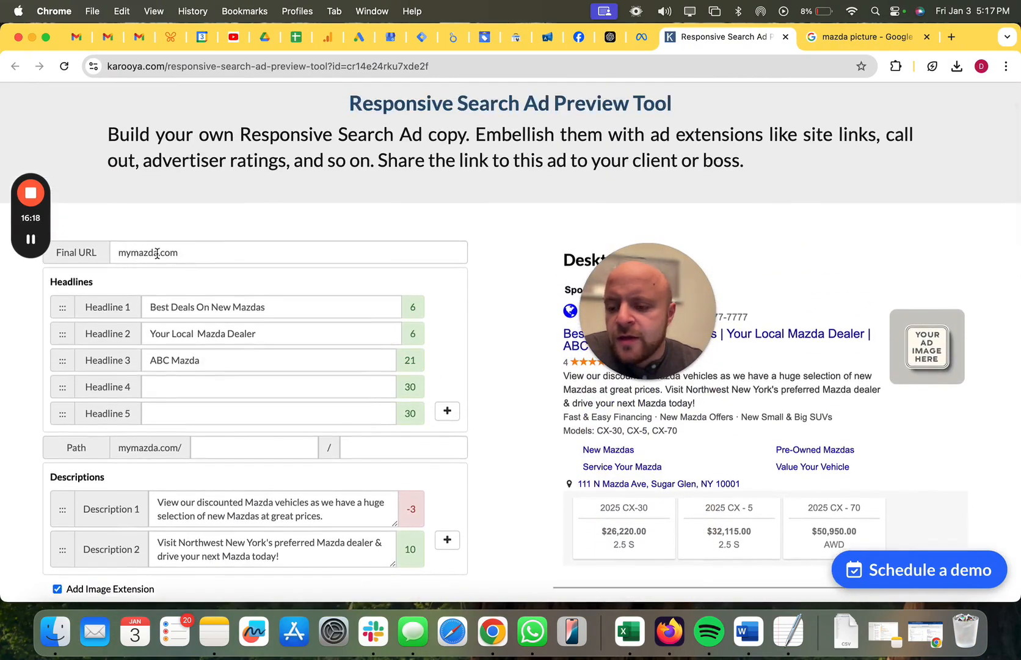
left_click_drag(661, 299, 474, 216)
mouse_move(502, 286)
scroll(198, 394, "down", 5)
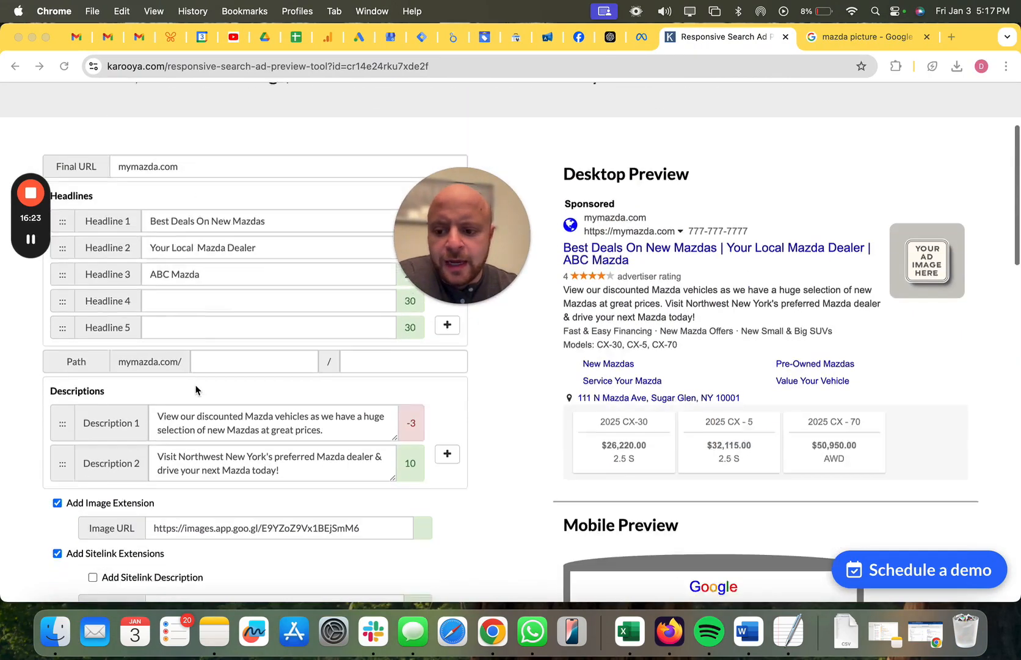
scroll(218, 444, "down", 8)
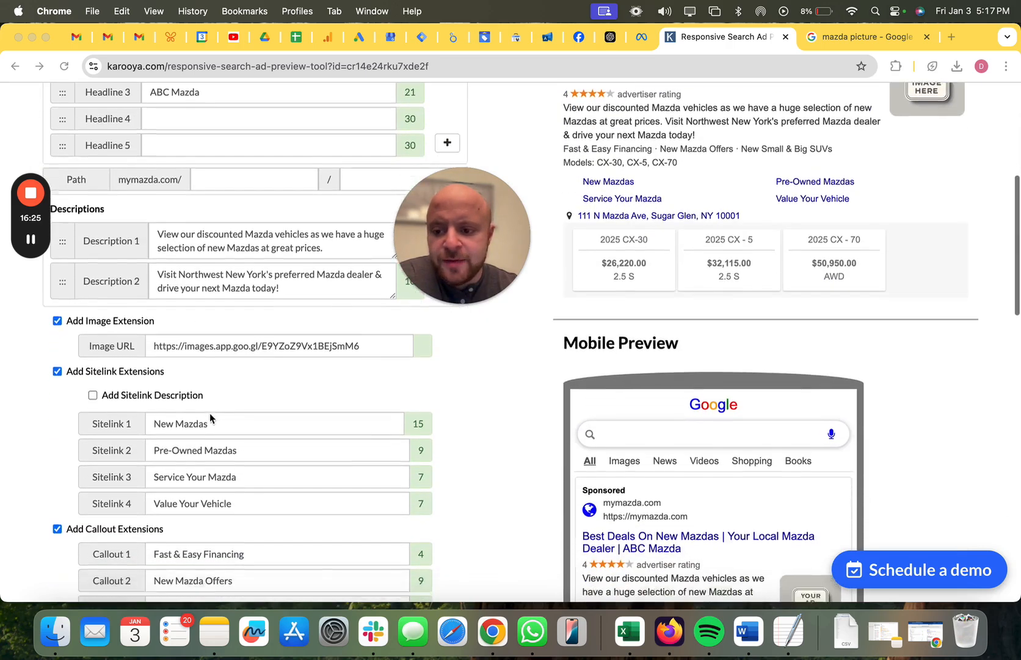
scroll(180, 396, "down", 5)
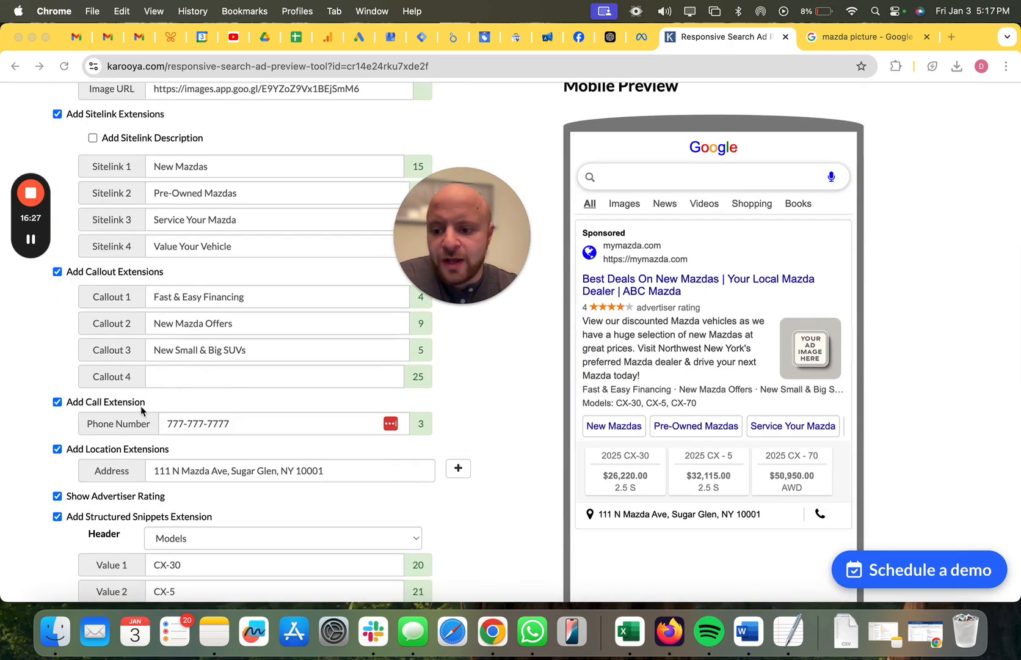
scroll(142, 406, "down", 3)
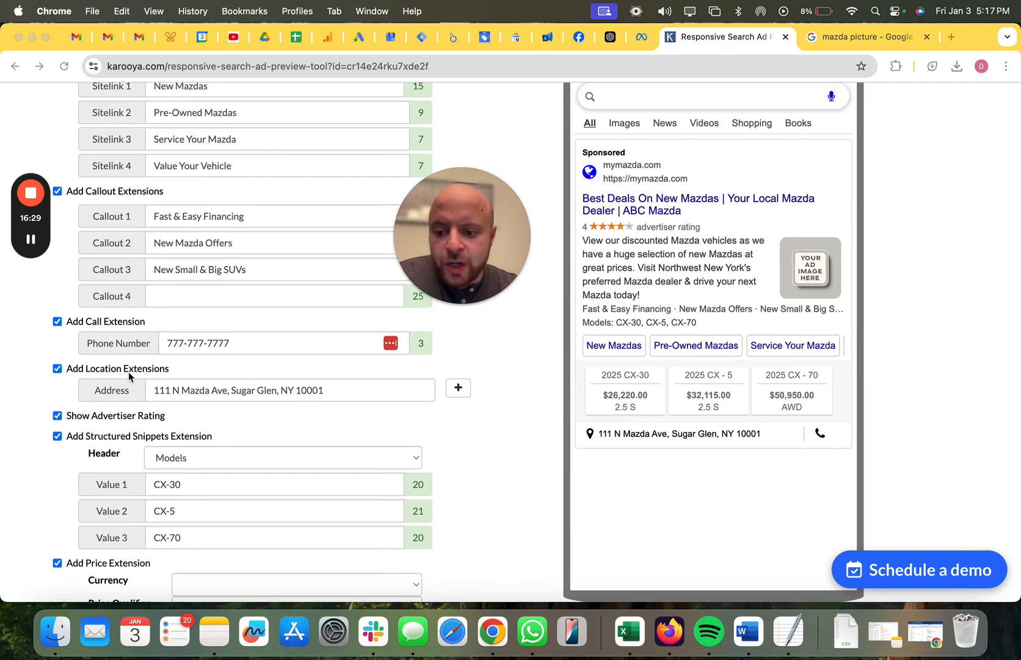
scroll(128, 376, "down", 2)
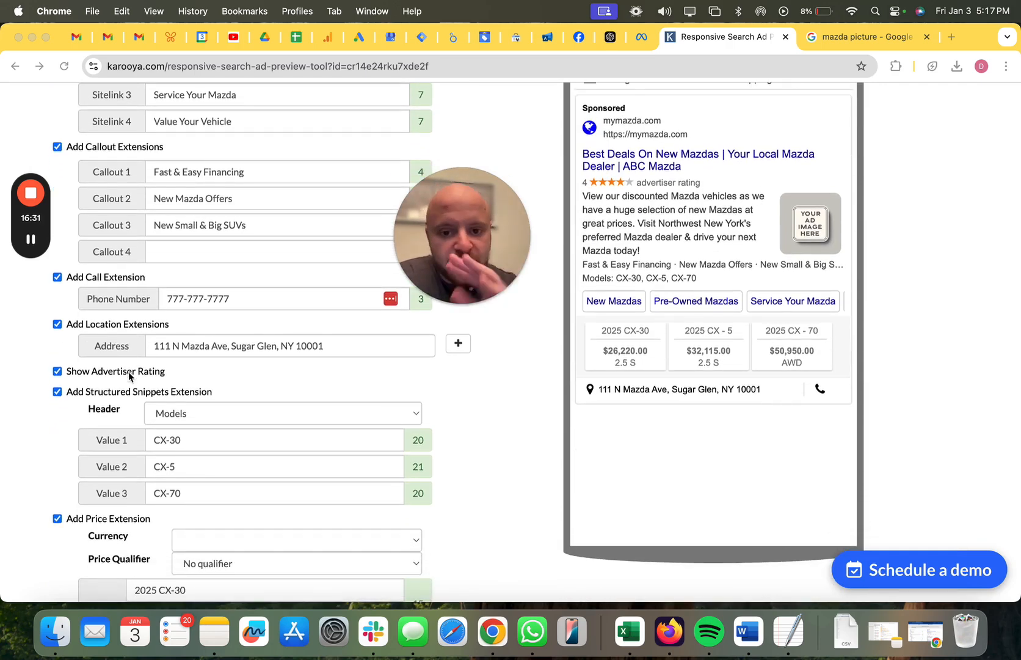
scroll(153, 373, "down", 5)
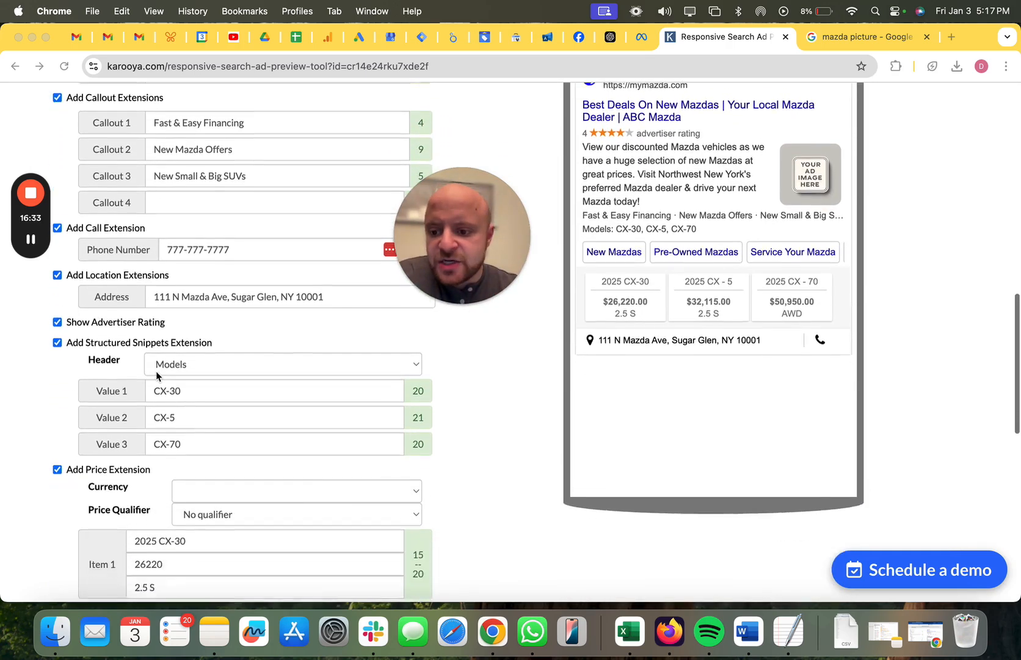
scroll(86, 390, "down", 8)
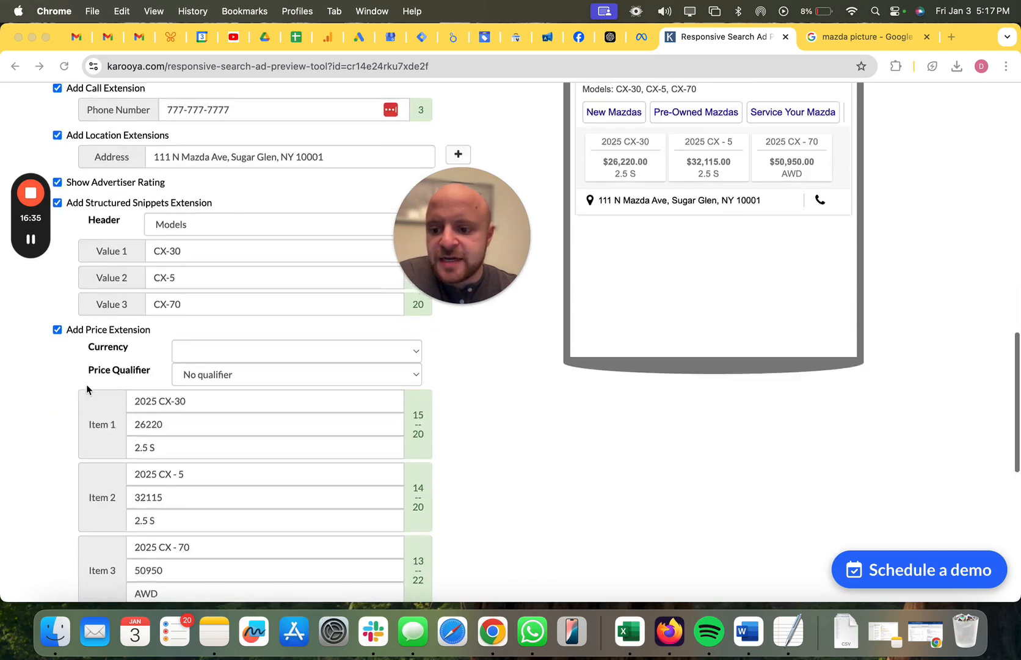
scroll(86, 385, "up", 16)
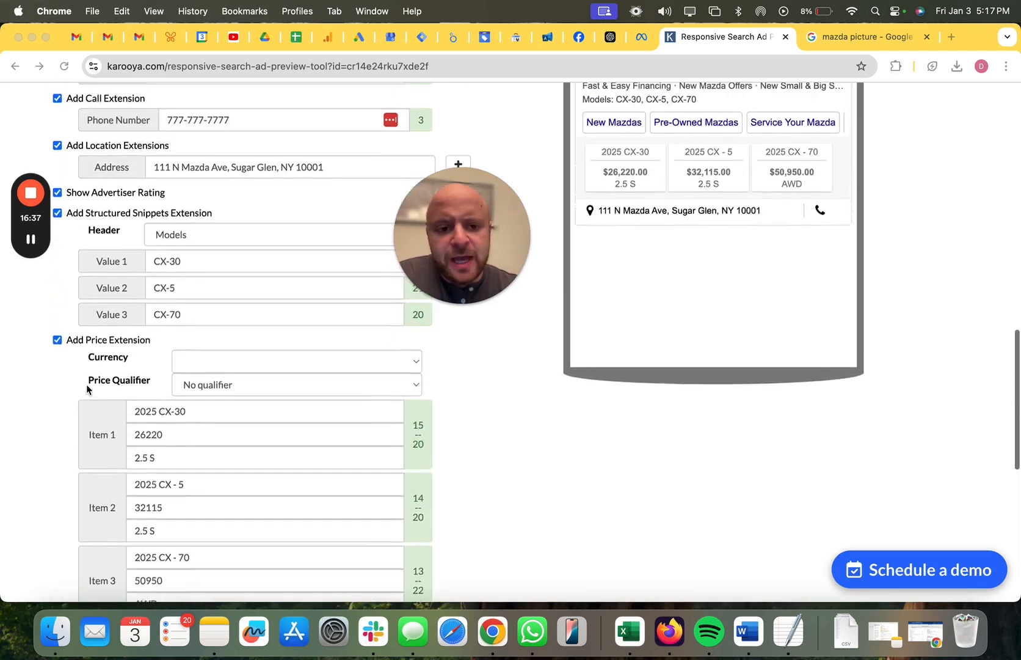
scroll(86, 389, "down", 1)
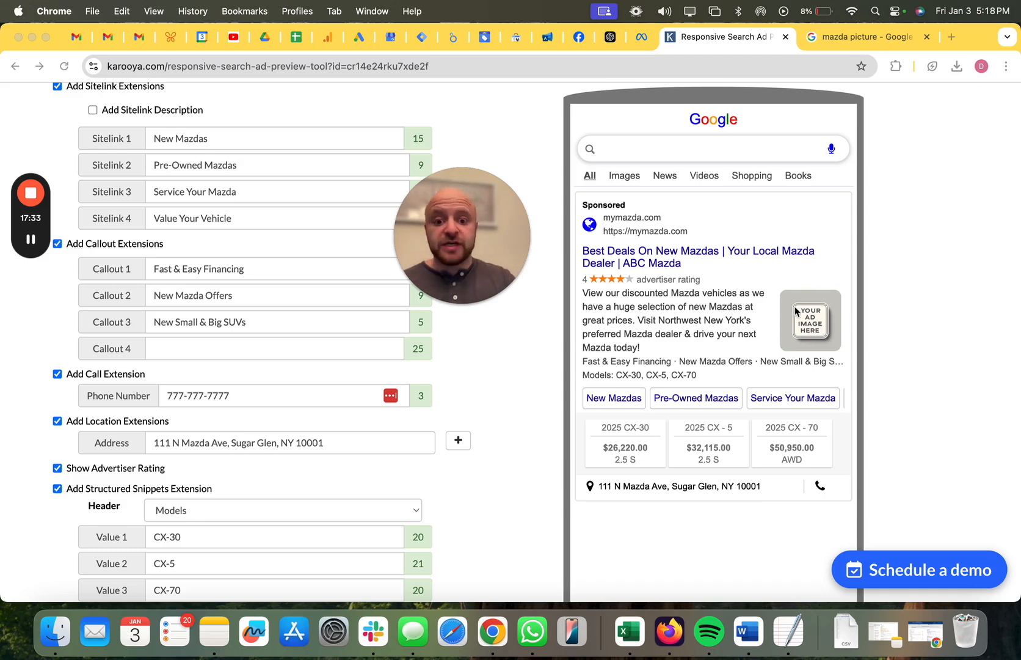
scroll(795, 308, "up", 10)
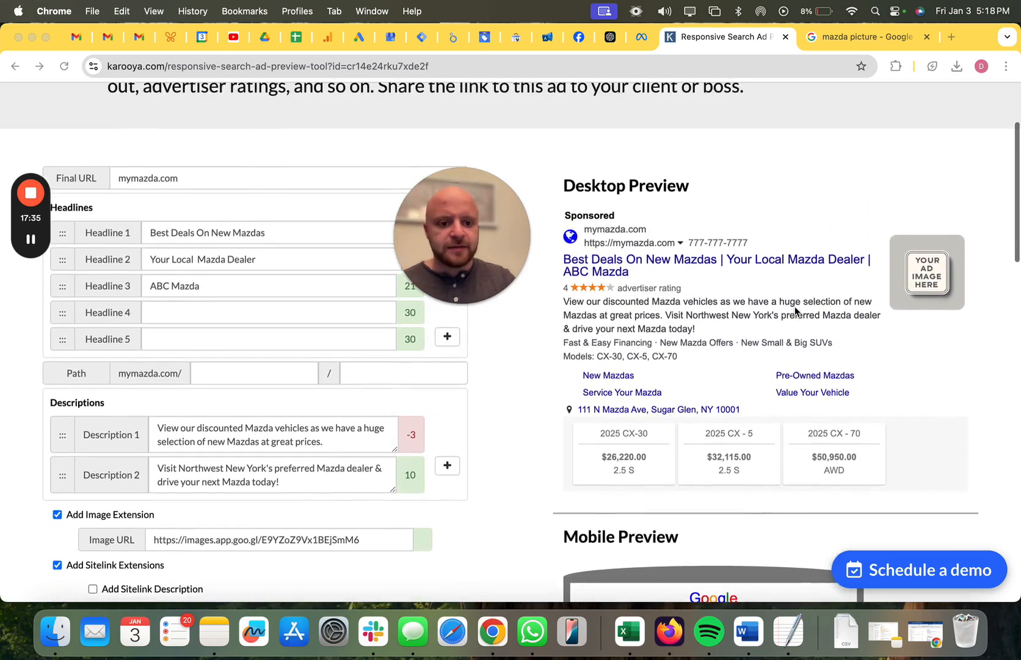
scroll(795, 309, "down", 1)
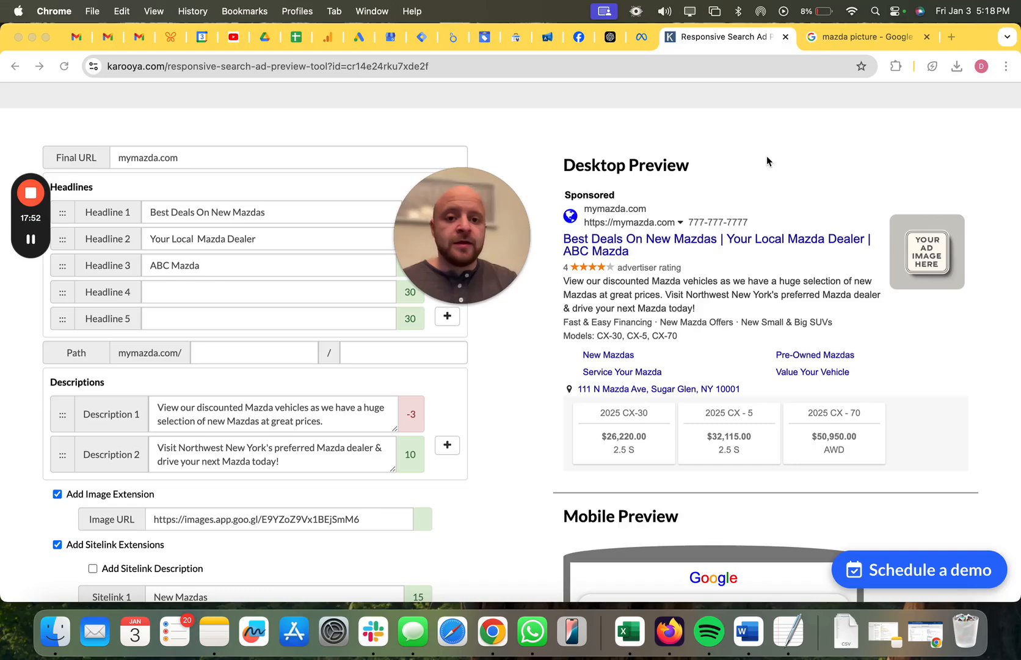
Switch to the Google results for "mazda dealer near me" and examine the competitors' sponsored ads for copy, images and extensions.
key("ctrl+Left")
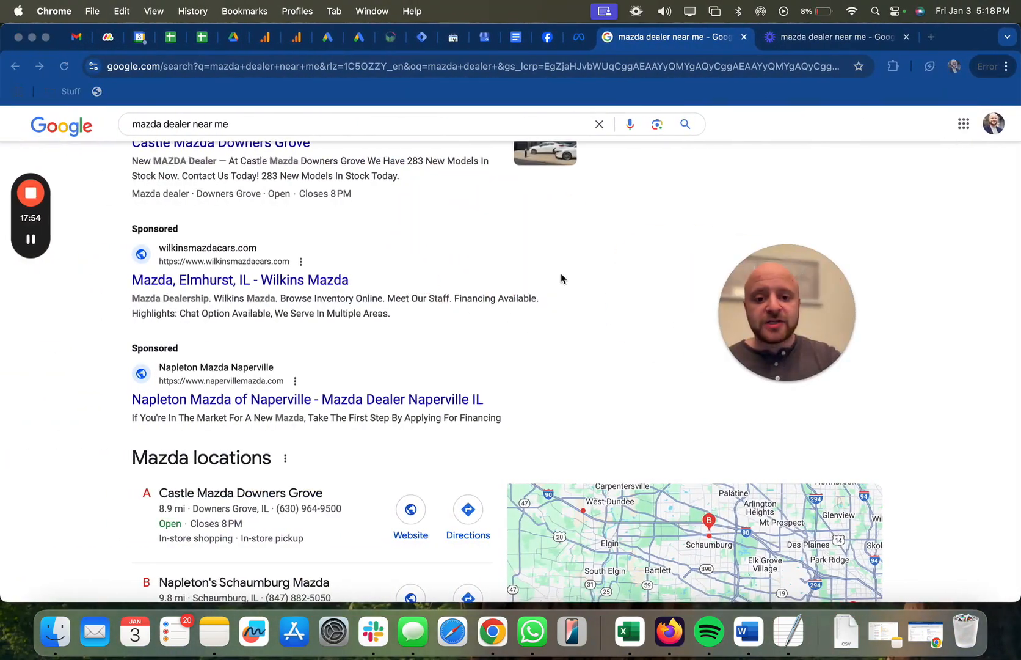
scroll(561, 278, "up", 3)
scroll(561, 274, "up", 5)
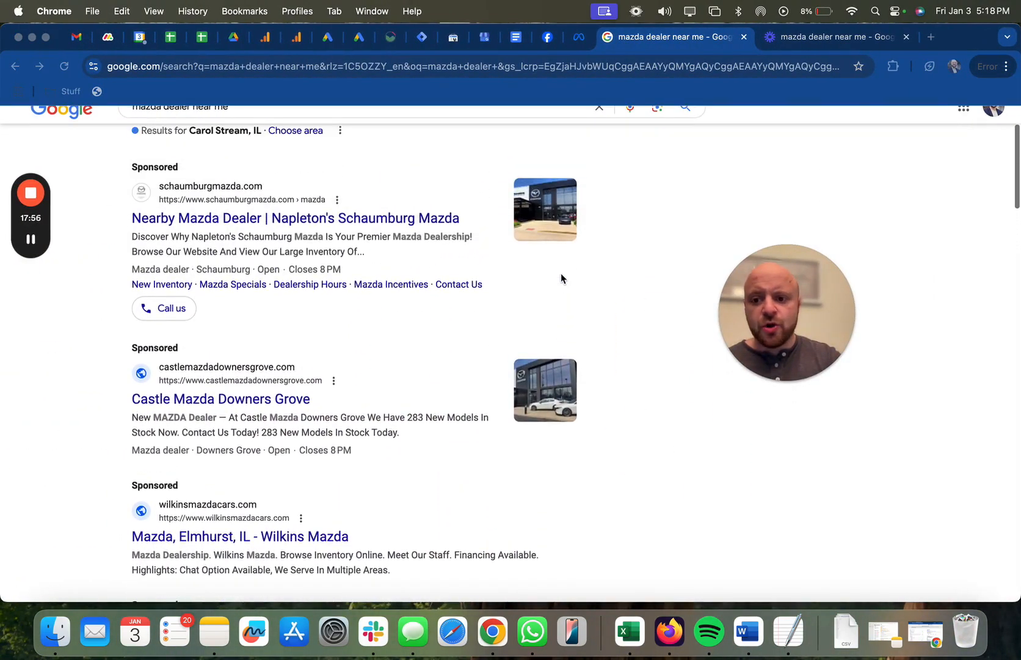
scroll(560, 274, "down", 1)
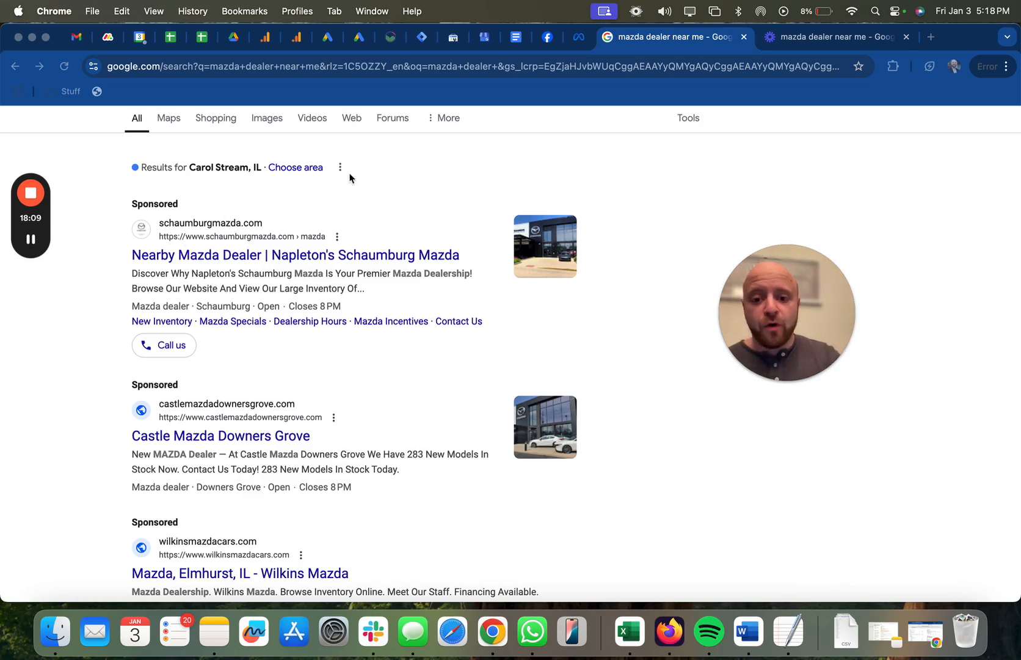
scroll(387, 429, "down", 3)
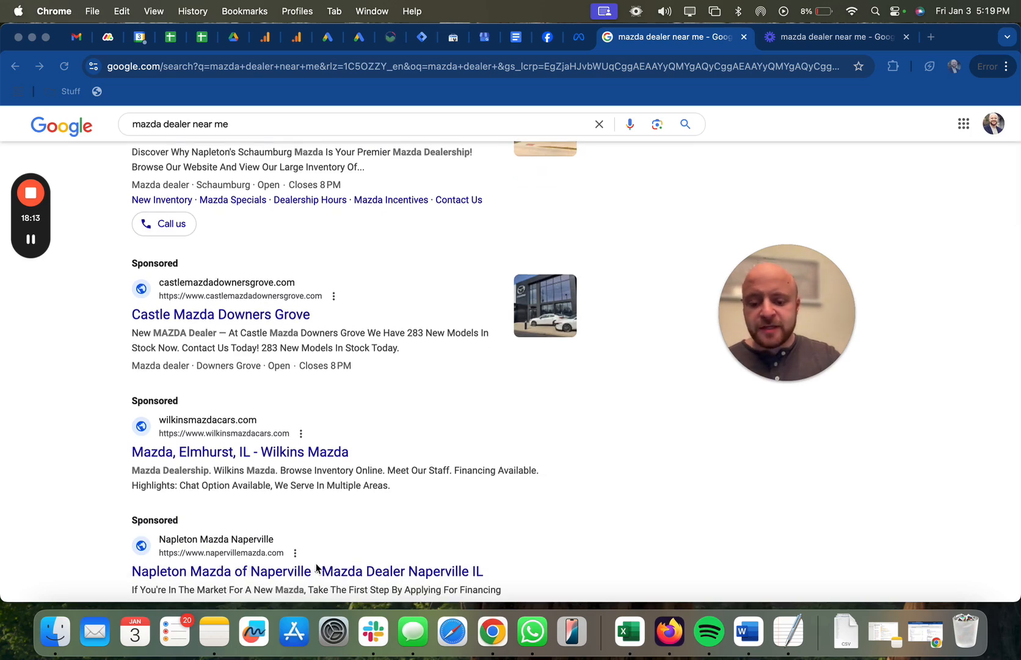
scroll(328, 378, "up", 3)
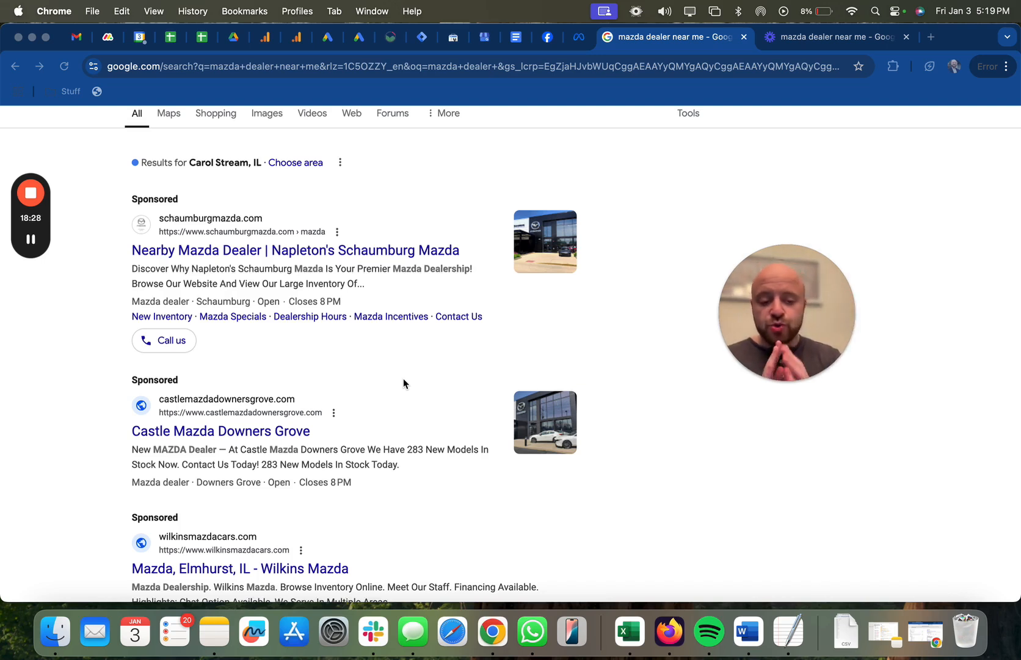
Return to the Responsive Search Ad Preview Tool and examine the improved ad in both the desktop and mobile previews.
key("ctrl+Right")
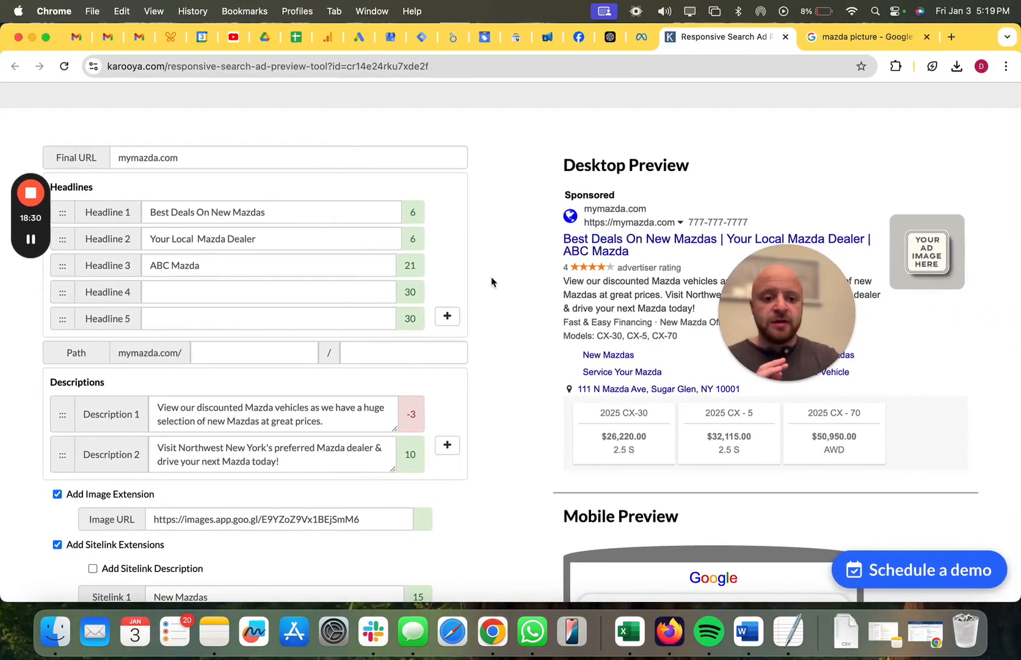
left_click_drag(829, 299, 89, 133)
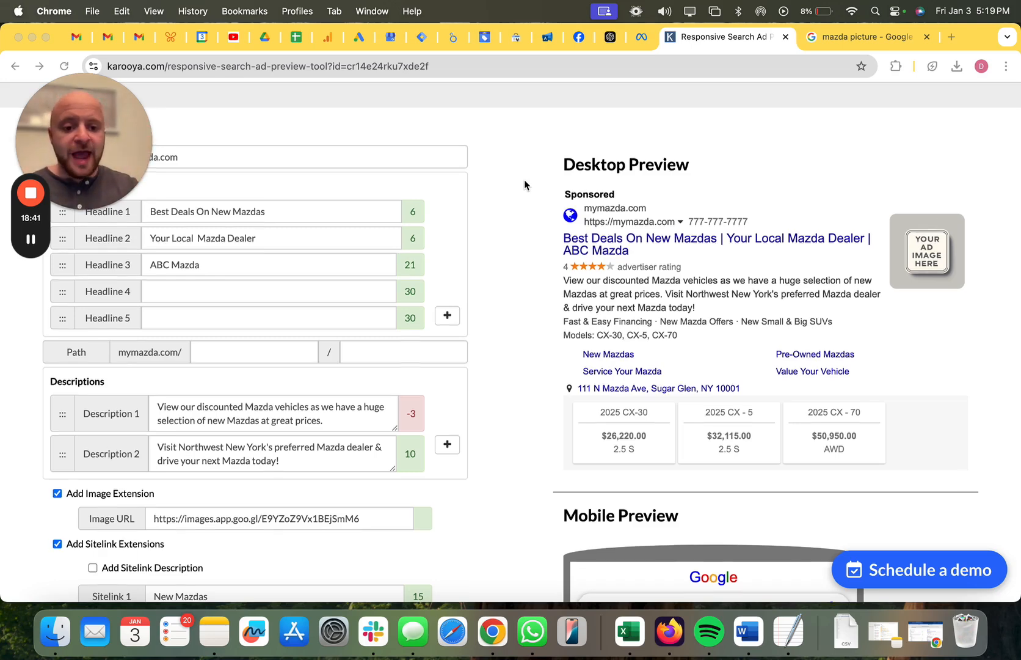
scroll(524, 185, "down", 10)
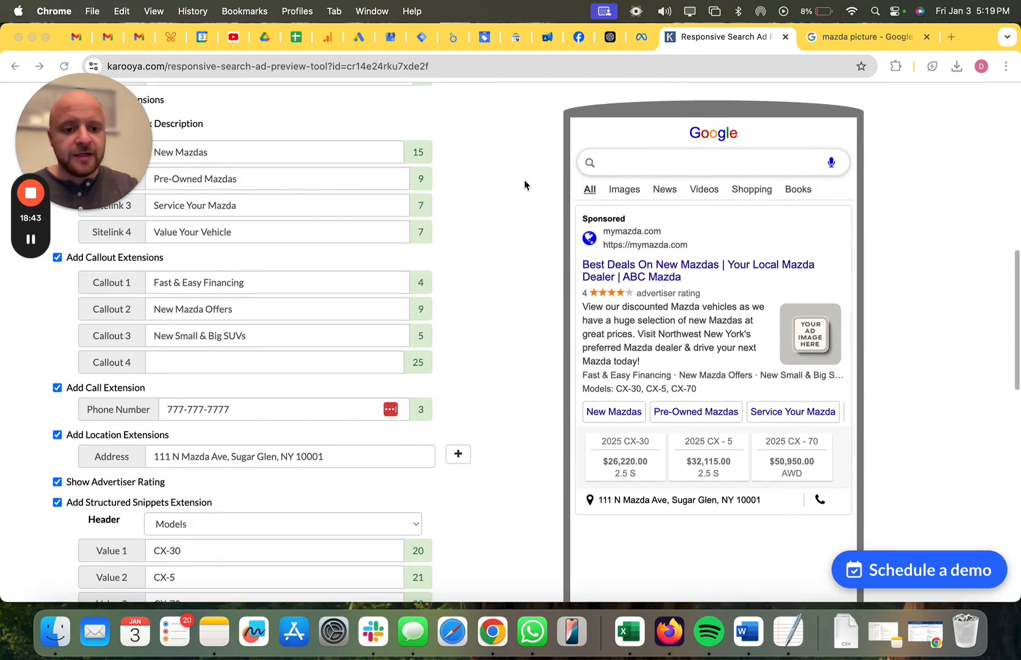
scroll(524, 185, "up", 9)
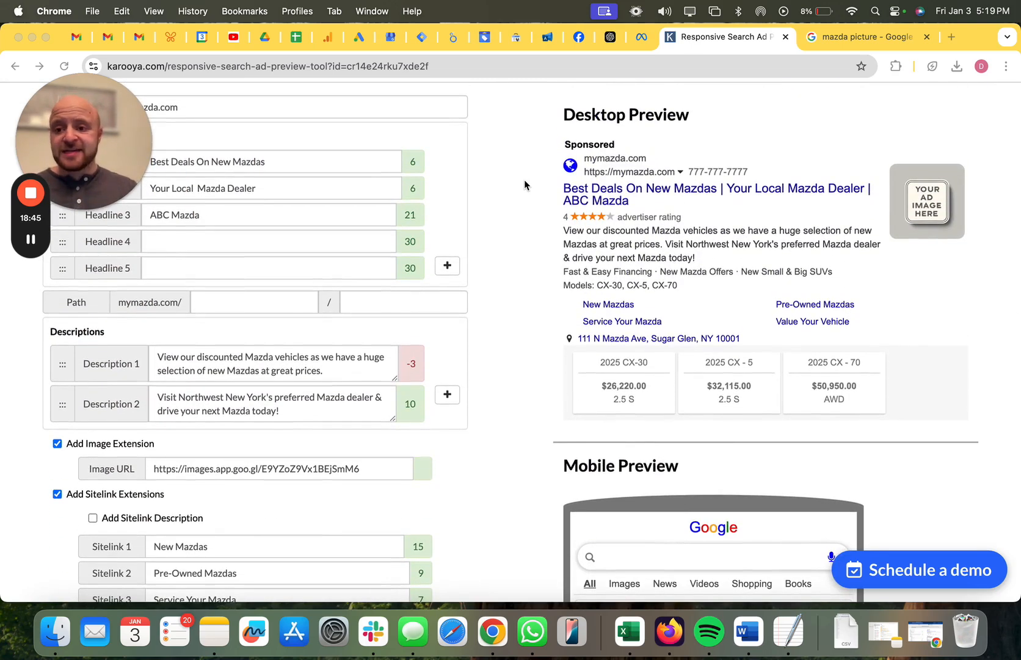